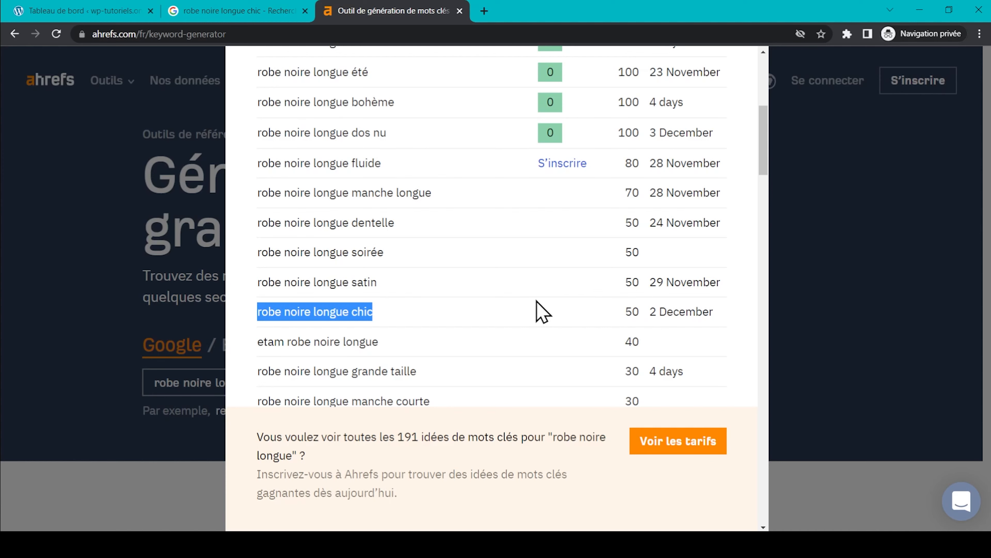
Examine the search volumes of the keyword ideas for "robe noire longue", starting from the highest-volume keyword.
scroll(553, 316, "up", 3)
scroll(550, 316, "up", 5)
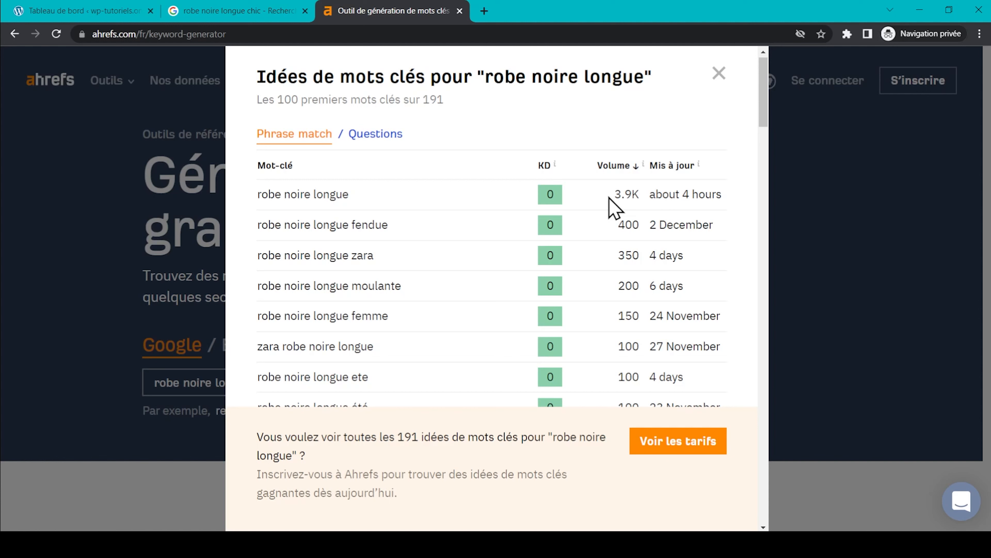
Preview a product's rich result details from the images in the Google results for "robe noire longue chic".
left_click(282, 13)
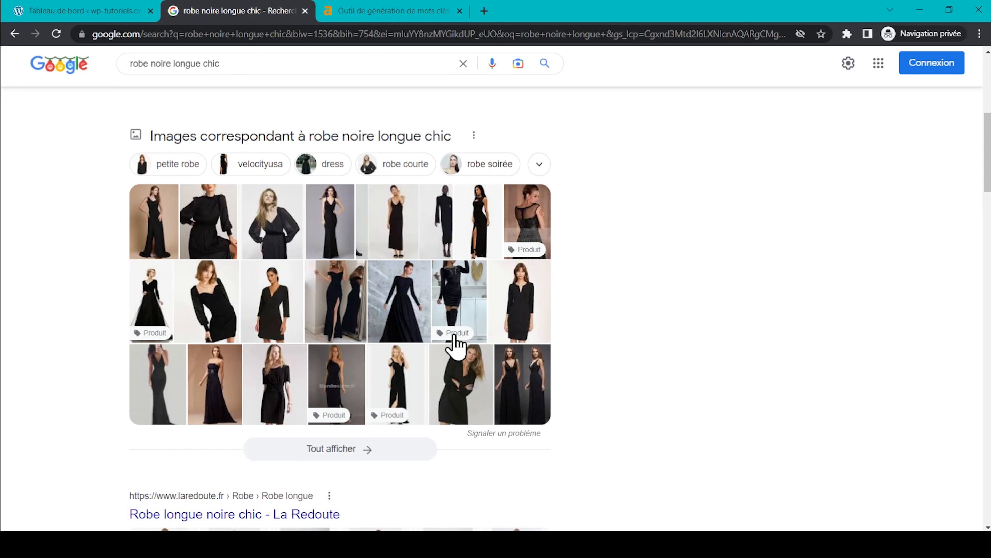
double_click(142, 296)
scroll(625, 312, "down", 2)
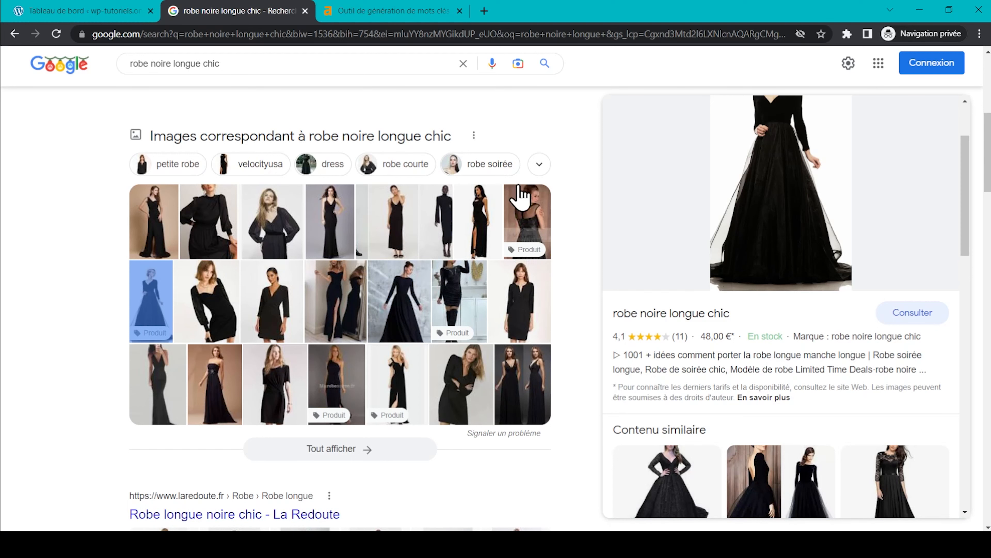
scroll(576, 282, "up", 5)
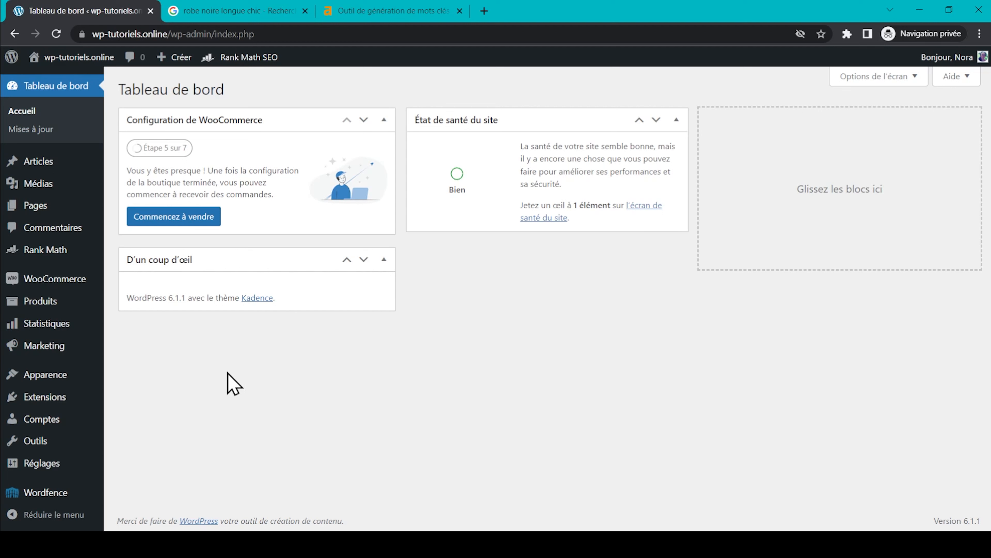
In the WordPress site, install and activate the plugin from seo-by-rank-math-pro.zip, including its Rank Math Pro activation.
mouse_move(41, 252)
mouse_move(50, 403)
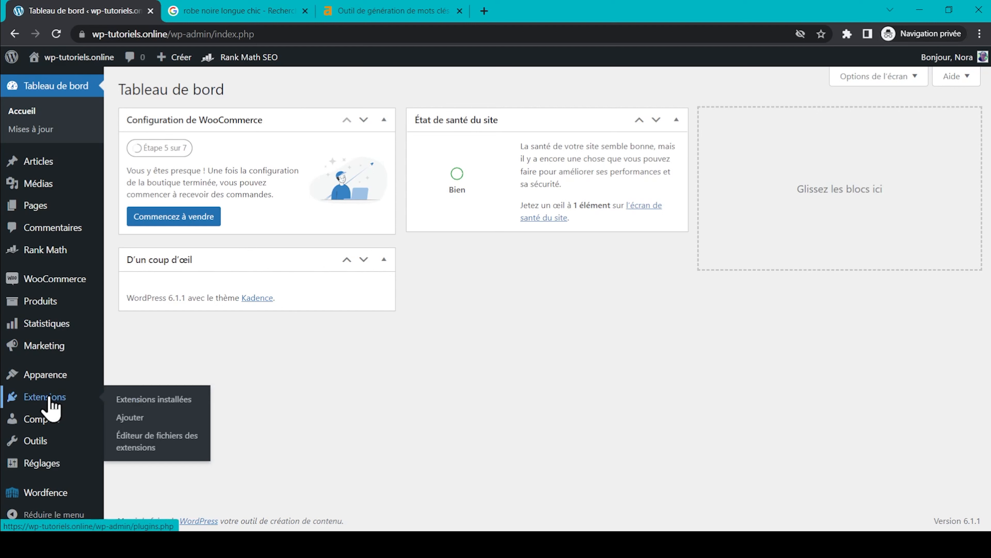
left_click(152, 416)
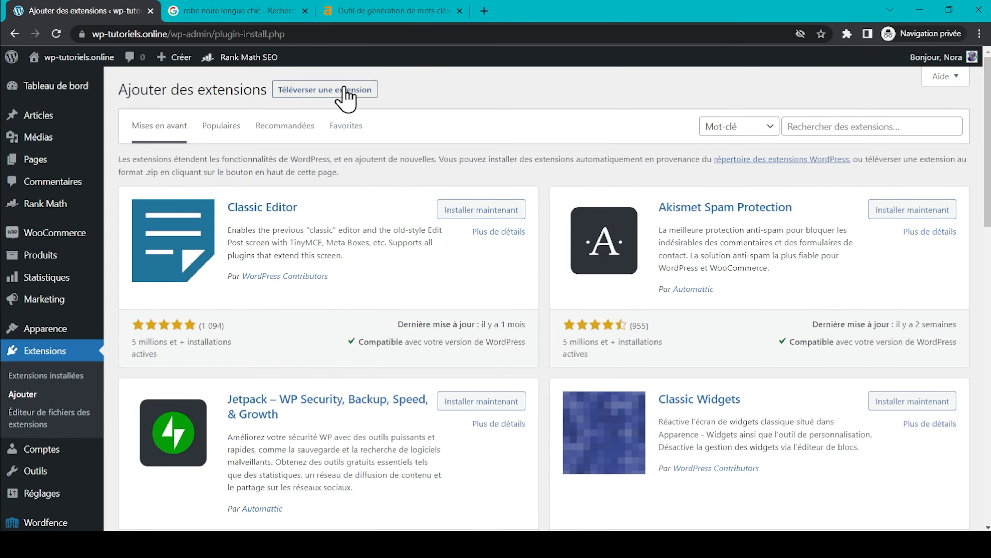
left_click(345, 94)
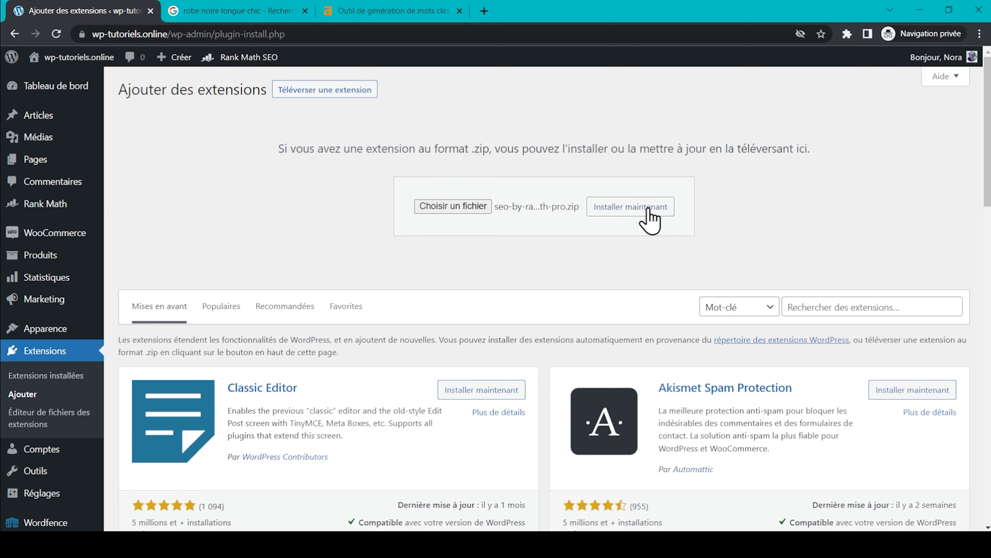
left_click(649, 208)
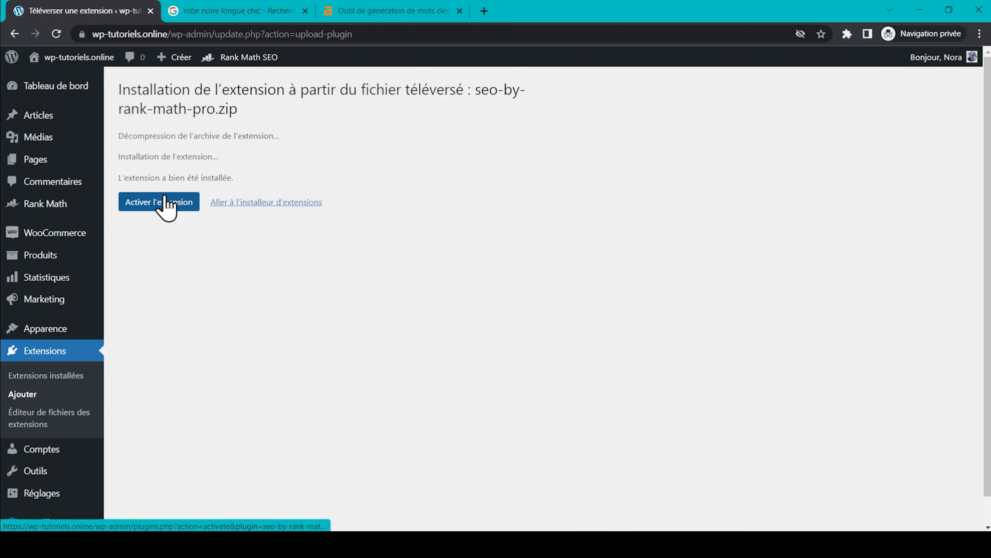
left_click(167, 208)
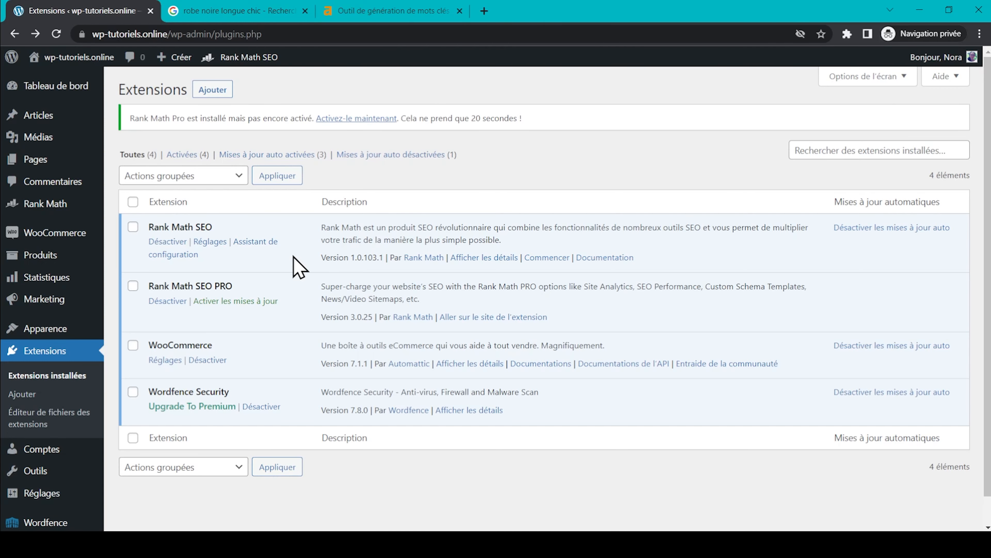
left_click(350, 118)
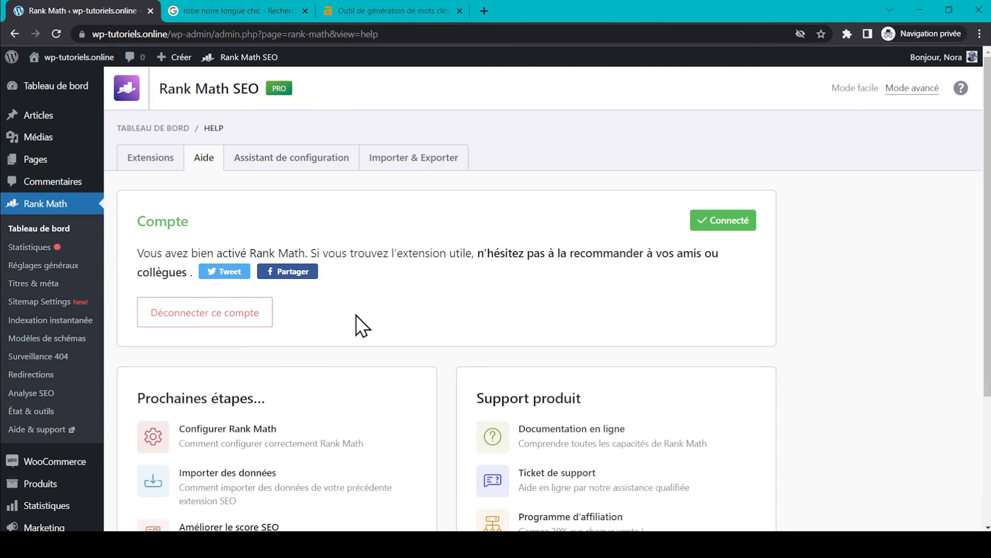
Check whether the WooCommerce module is enabled in Rank Math's module list.
left_click(151, 157)
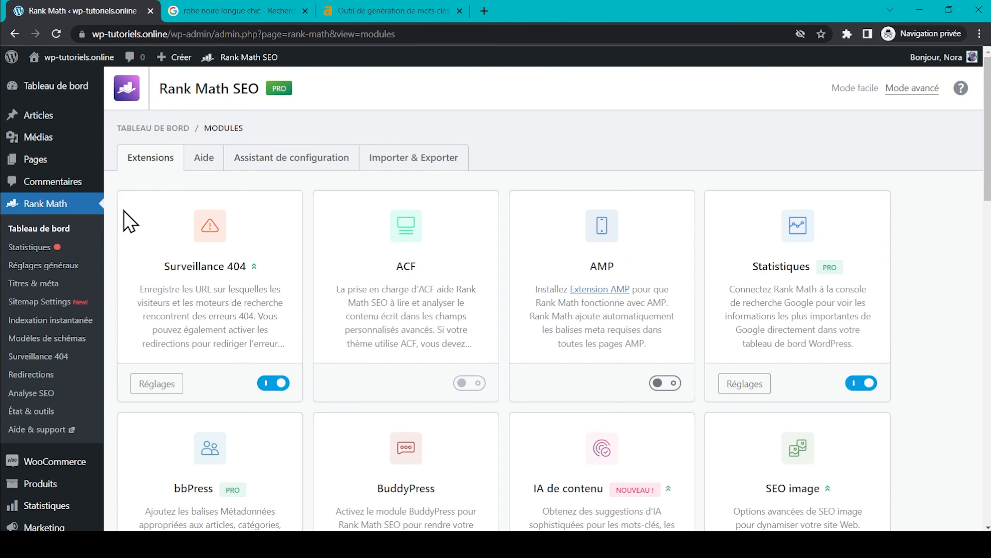
scroll(125, 232, "down", 10)
scroll(125, 237, "down", 10)
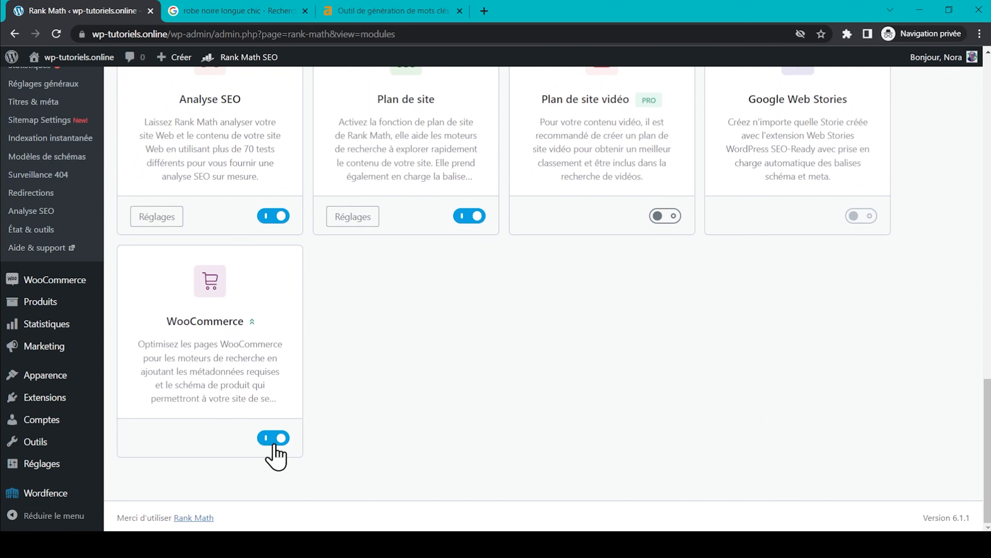
scroll(272, 458, "up", 2)
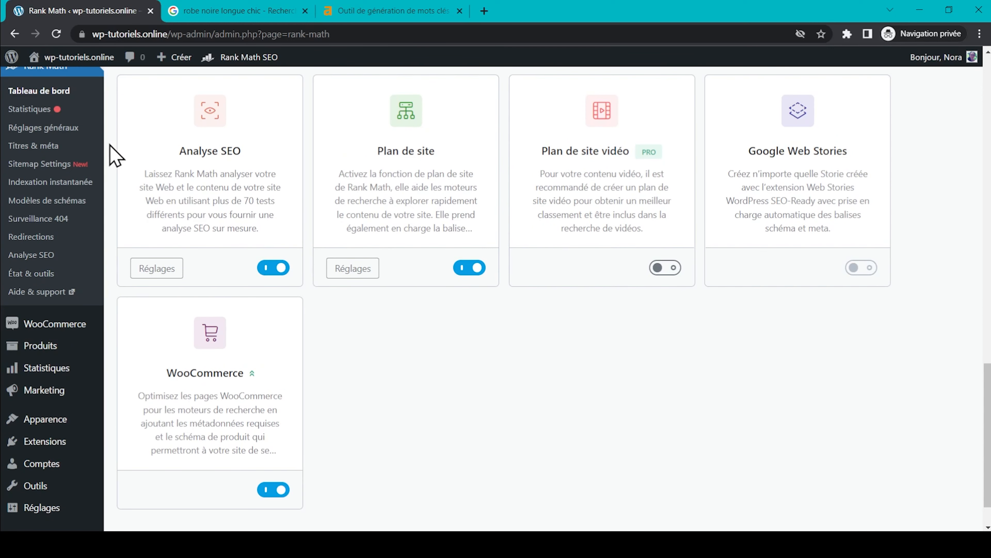
In Rank Math's general WooCommerce settings, set the brand to Personnalisé with the value "Nom de marque" and save.
left_click(70, 129)
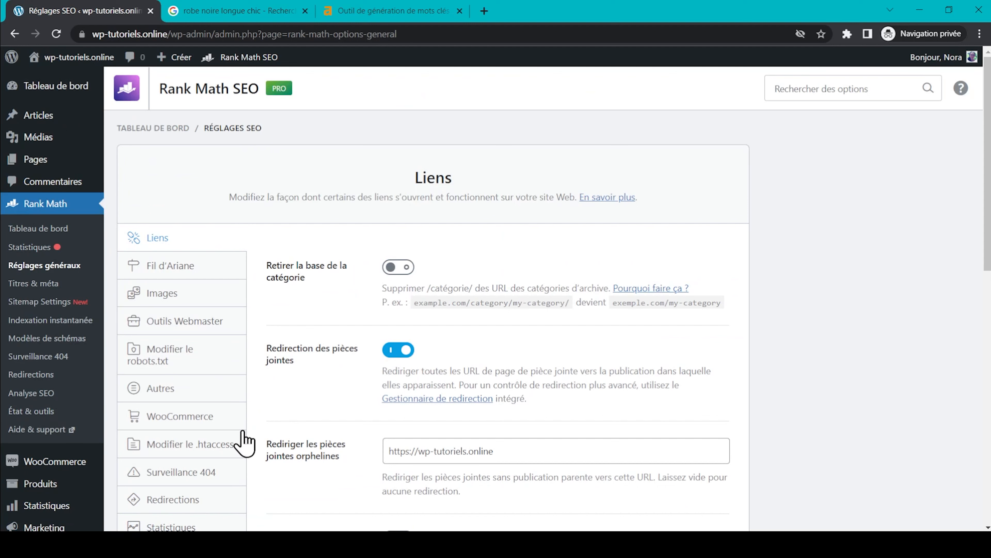
left_click(228, 423)
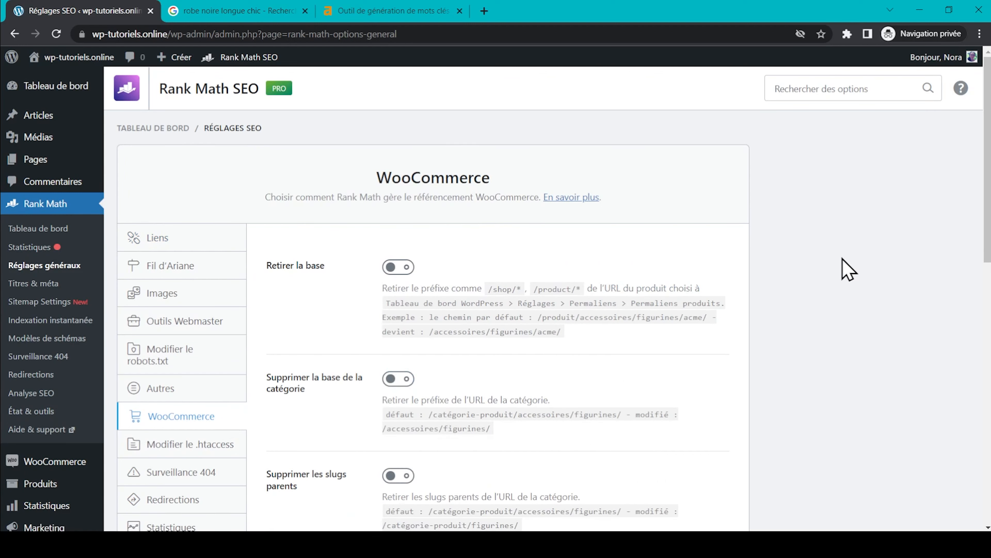
scroll(848, 270, "down", 10)
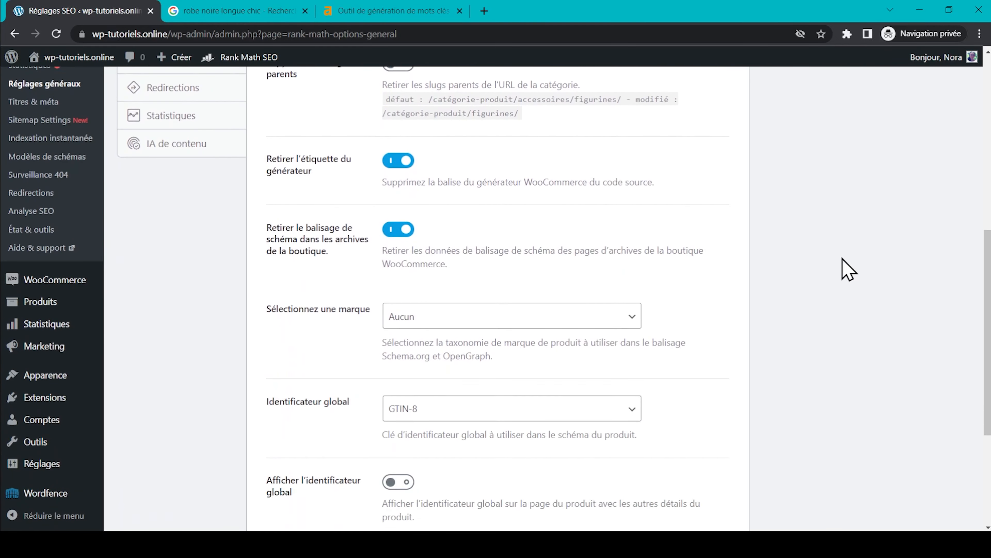
scroll(847, 269, "down", 2)
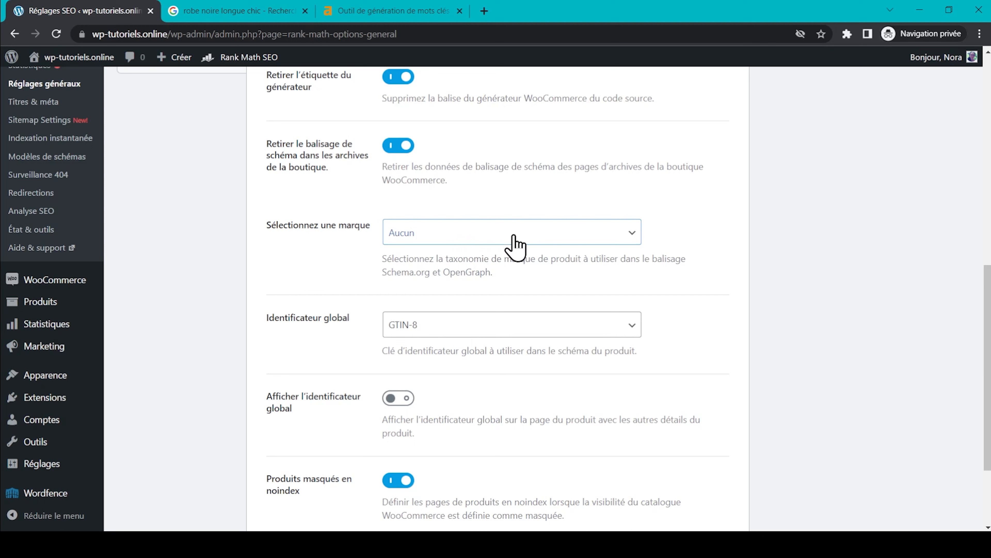
left_click(467, 236)
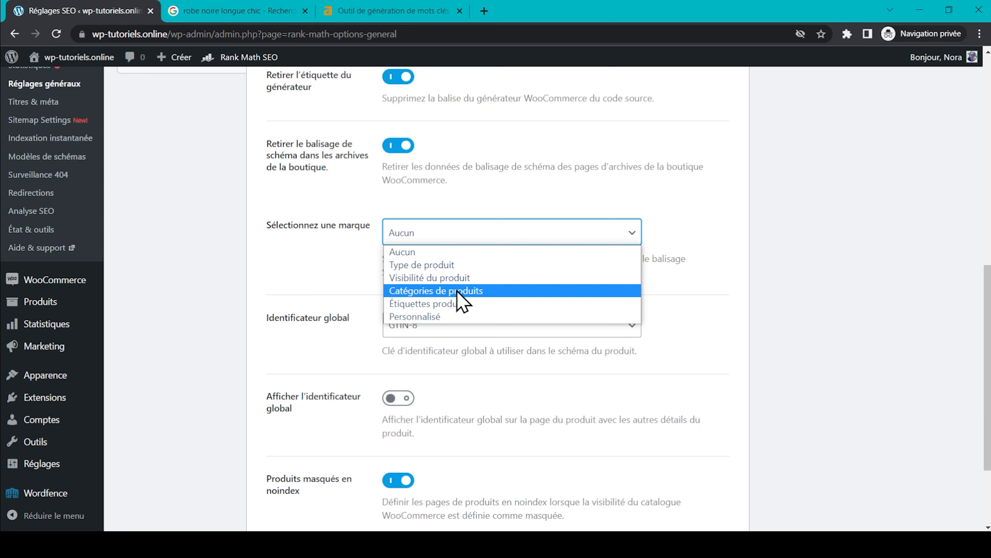
left_click(441, 317)
left_click(426, 320)
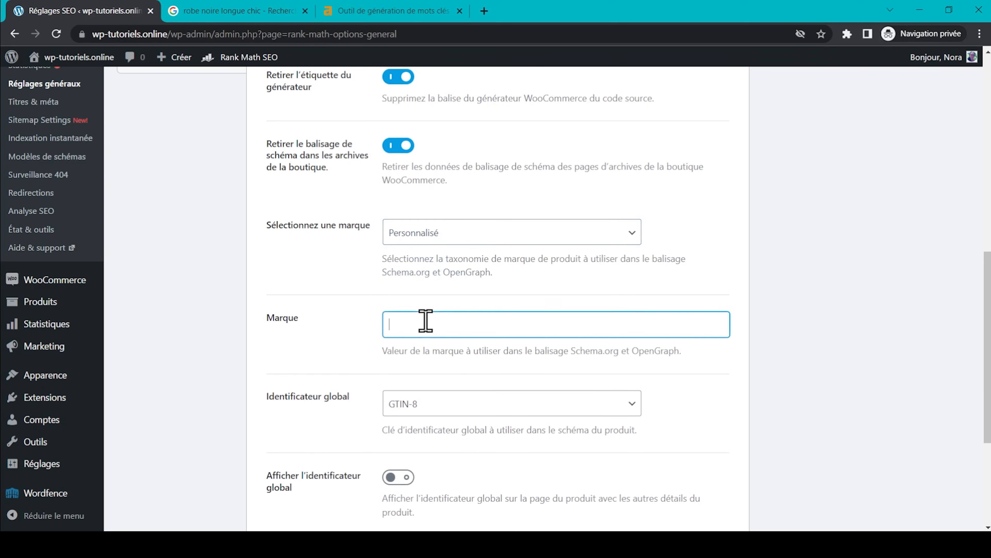
type("Nom de marque")
scroll(343, 329, "down", 5)
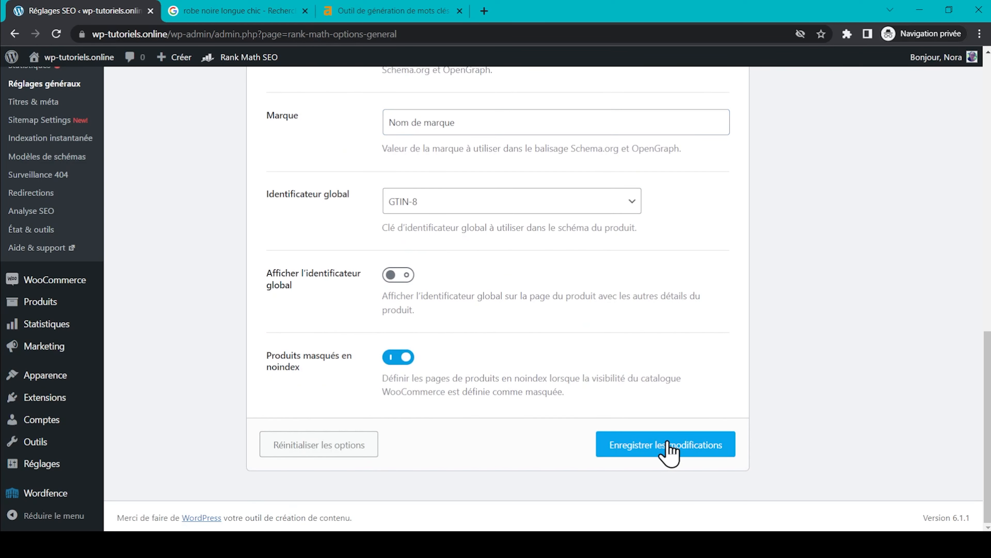
left_click(668, 449)
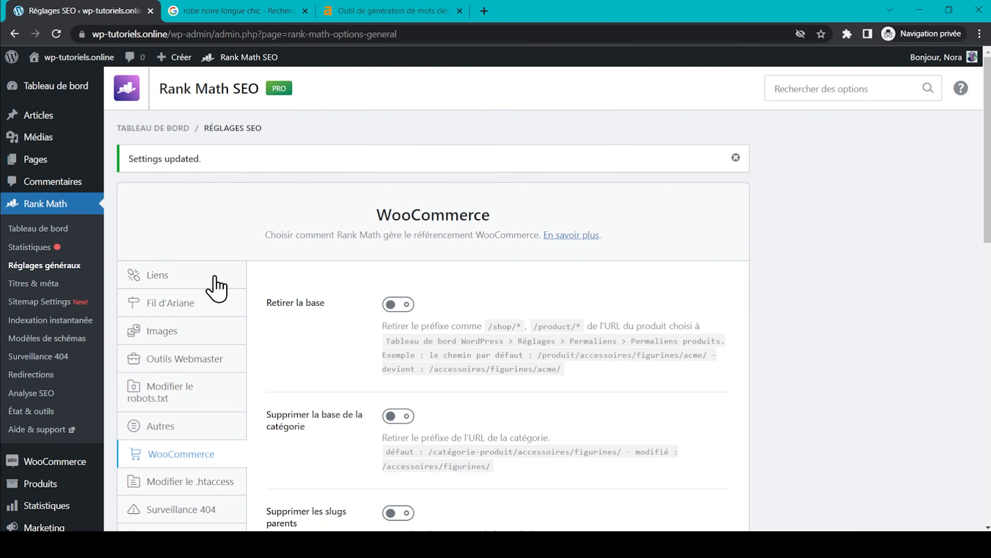
Examine the default title, description, archive and schema type settings for products in Rank Math's titles and meta options.
left_click(46, 283)
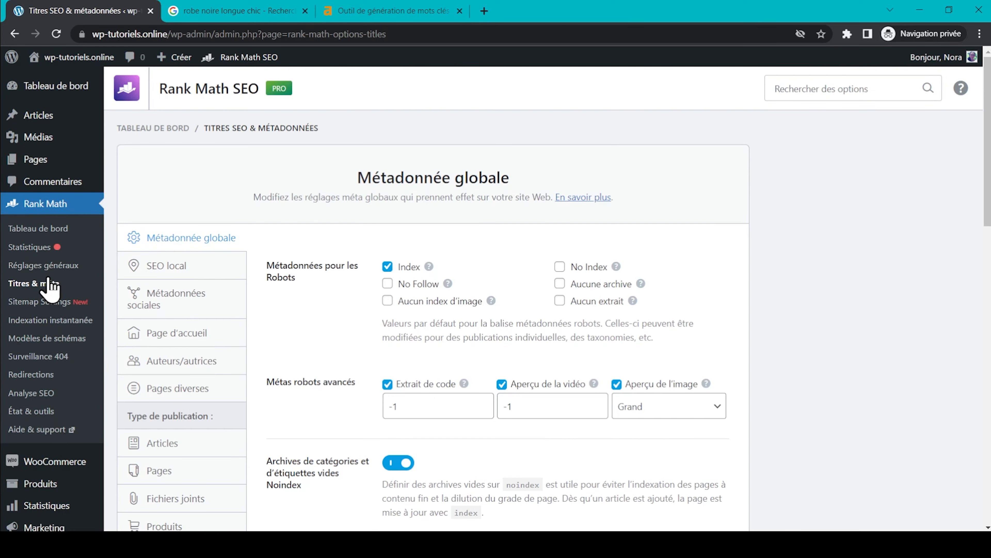
scroll(232, 287, "down", 5)
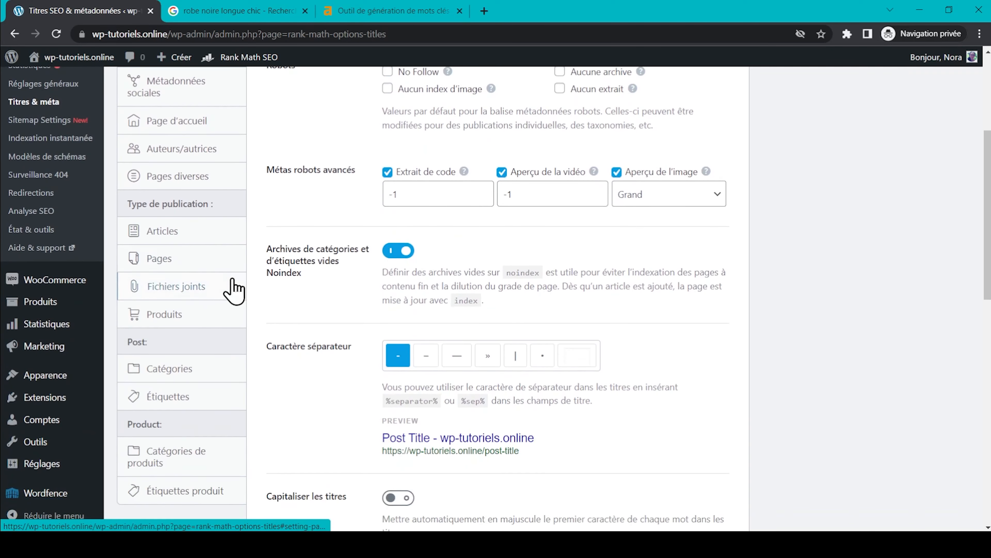
left_click(180, 317)
scroll(287, 282, "up", 4)
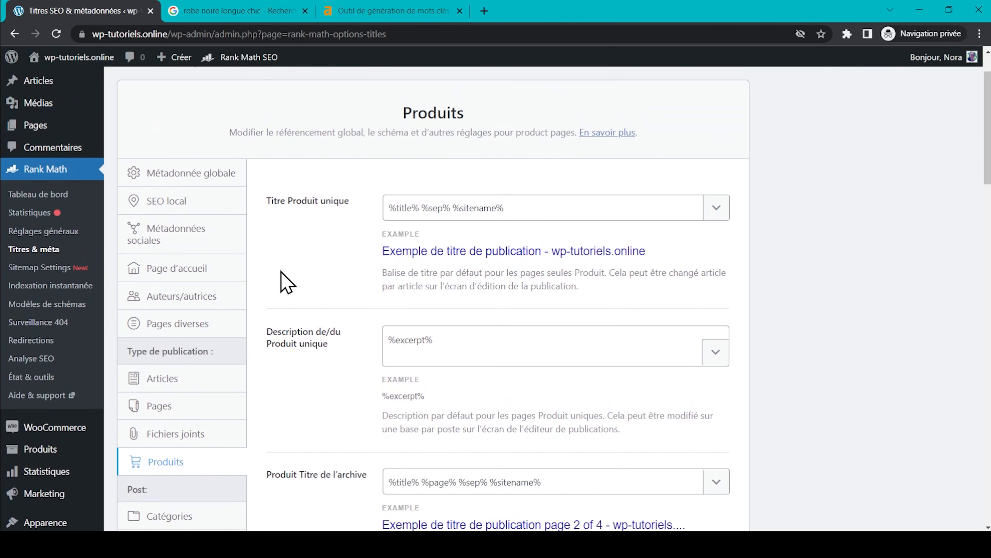
scroll(333, 262, "down", 3)
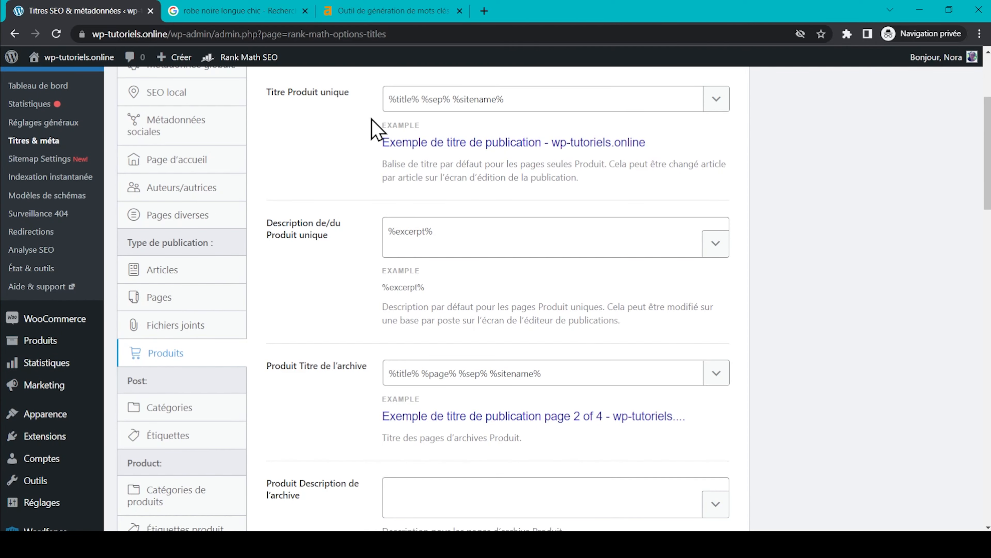
left_click(381, 99)
scroll(341, 204, "down", 3)
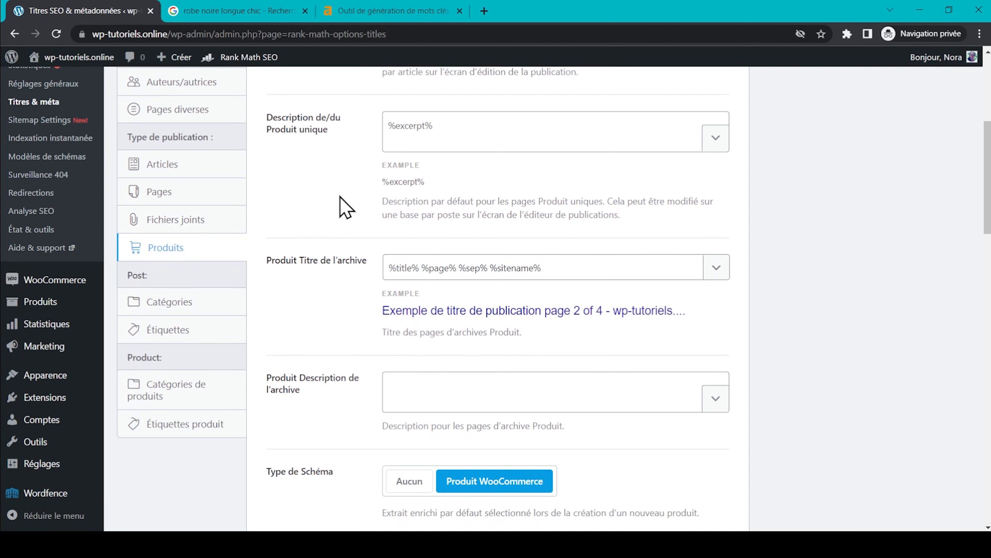
scroll(341, 206, "down", 2)
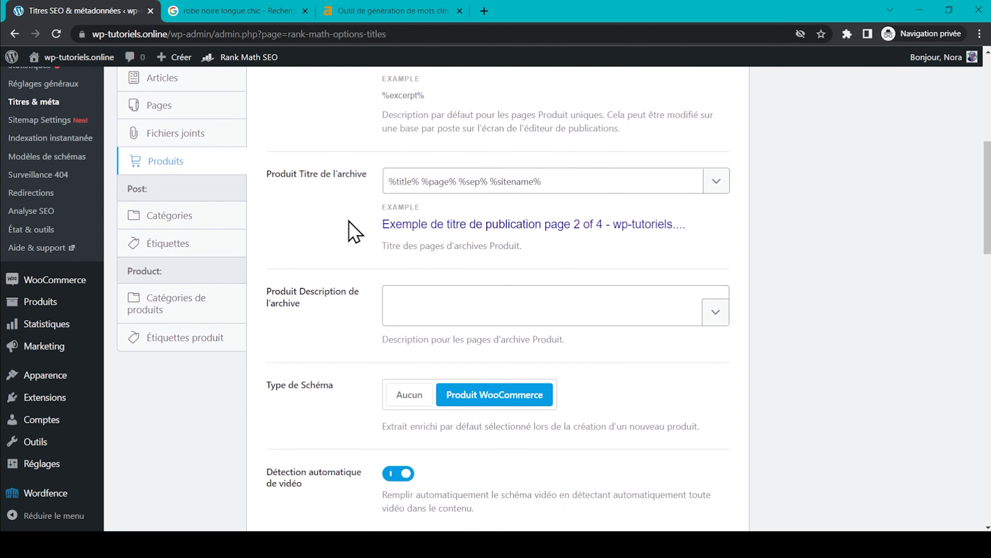
scroll(353, 230, "down", 2)
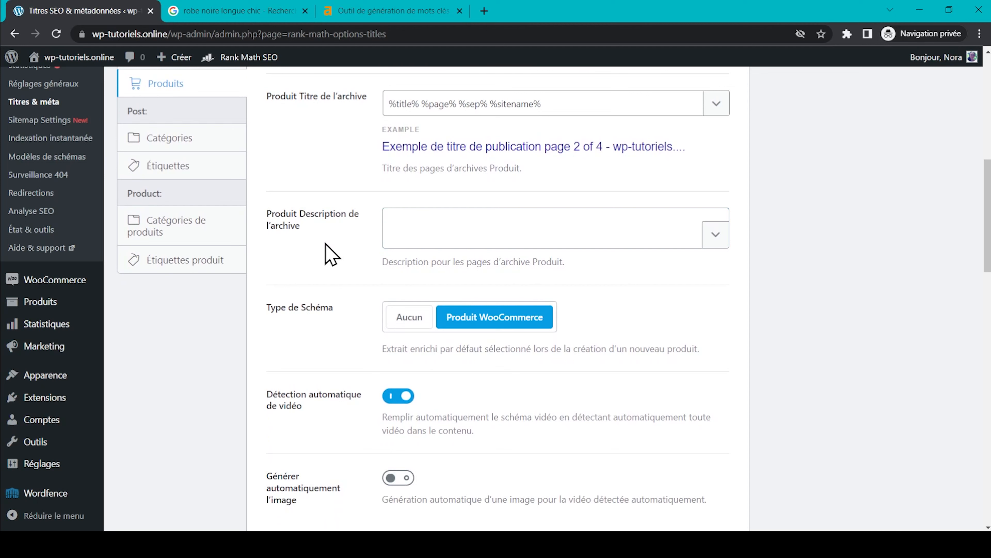
scroll(328, 250, "down", 1)
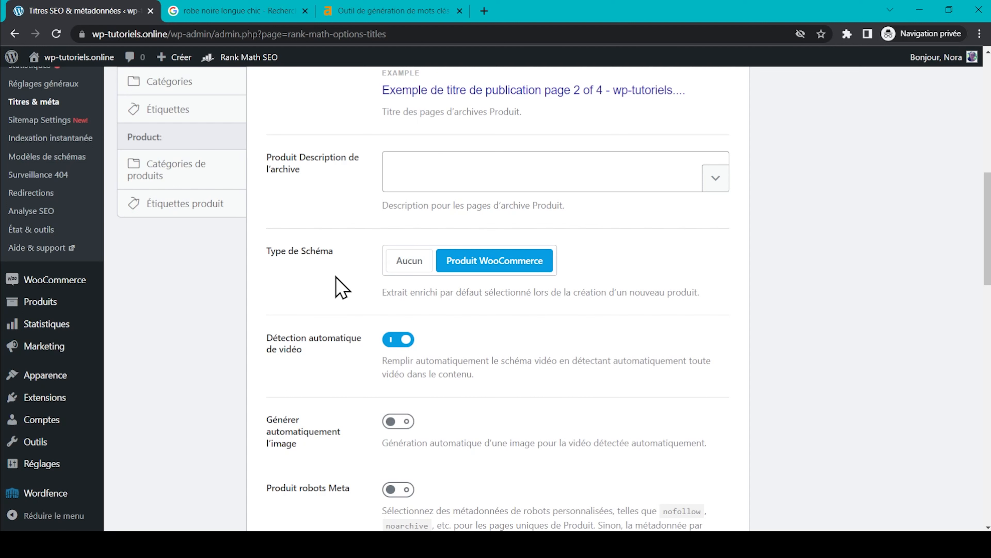
Enable automatic image generation for automatically detected videos in the product settings.
scroll(340, 287, "down", 3)
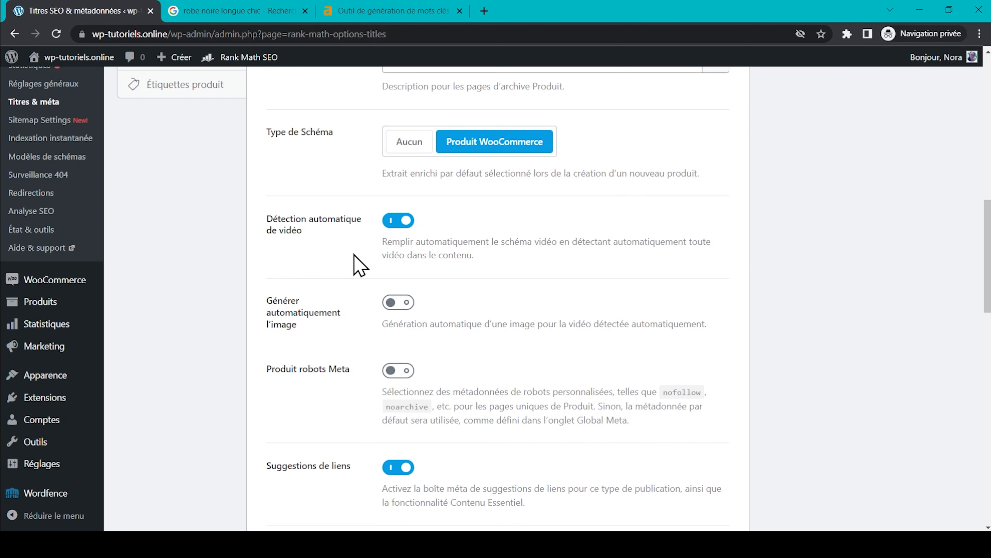
scroll(355, 258, "down", 3)
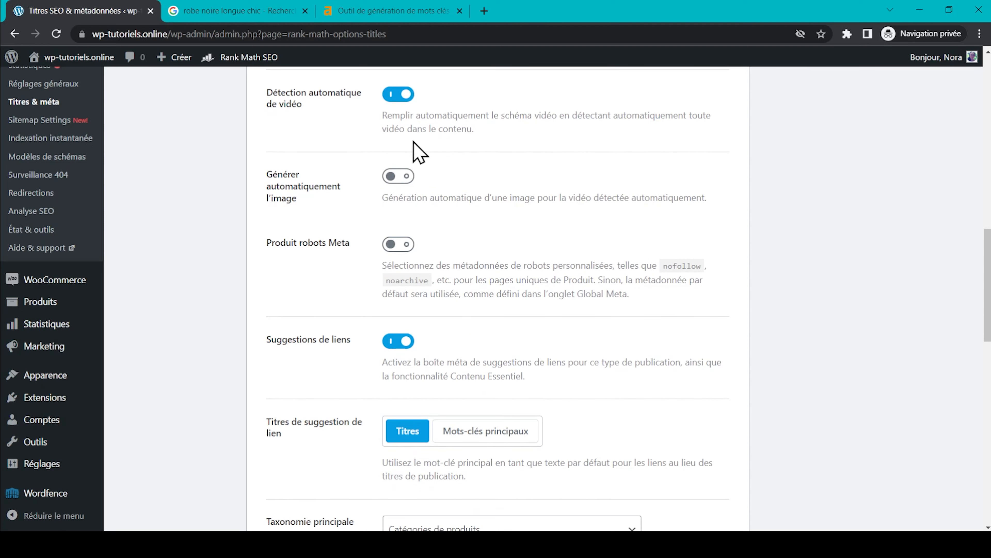
left_click(408, 178)
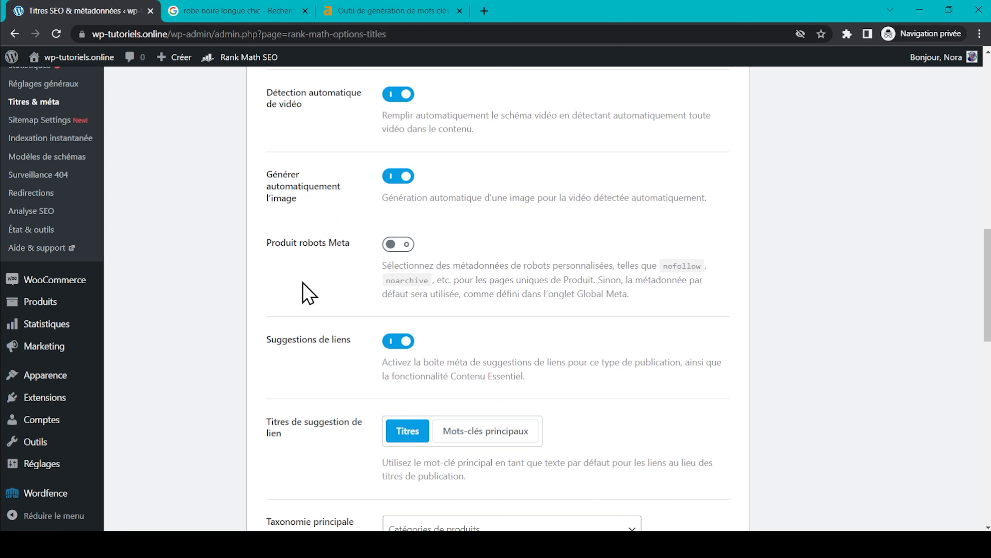
Review the remaining product settings, from link suggestions and primary taxonomy choices to the default thumbnail watermark, and save the changes.
scroll(308, 291, "down", 3)
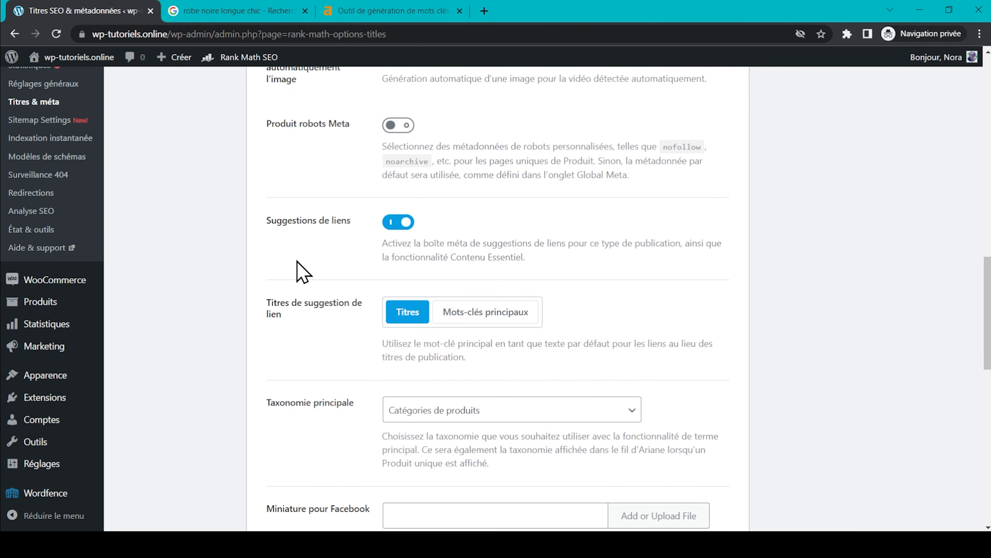
scroll(303, 272, "down", 3)
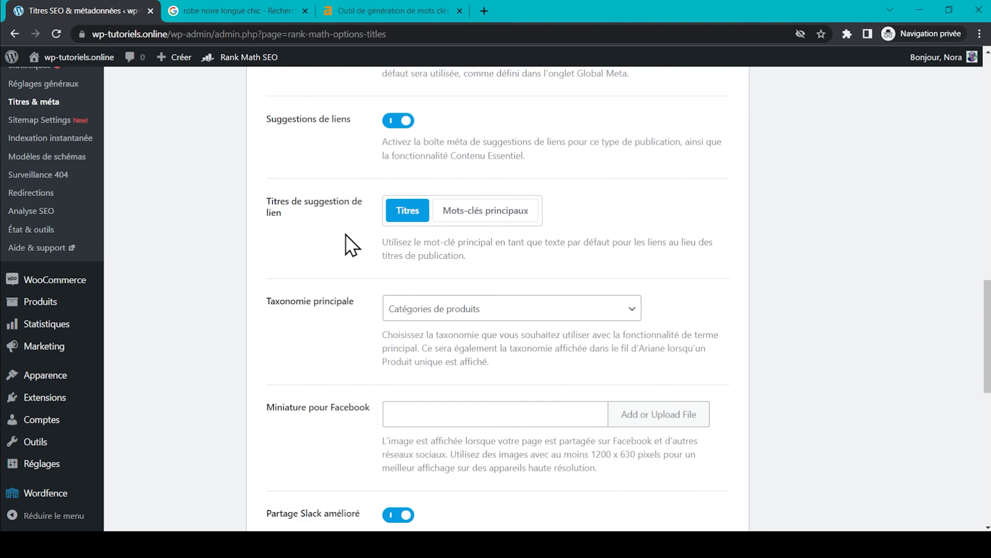
scroll(350, 244, "down", 2)
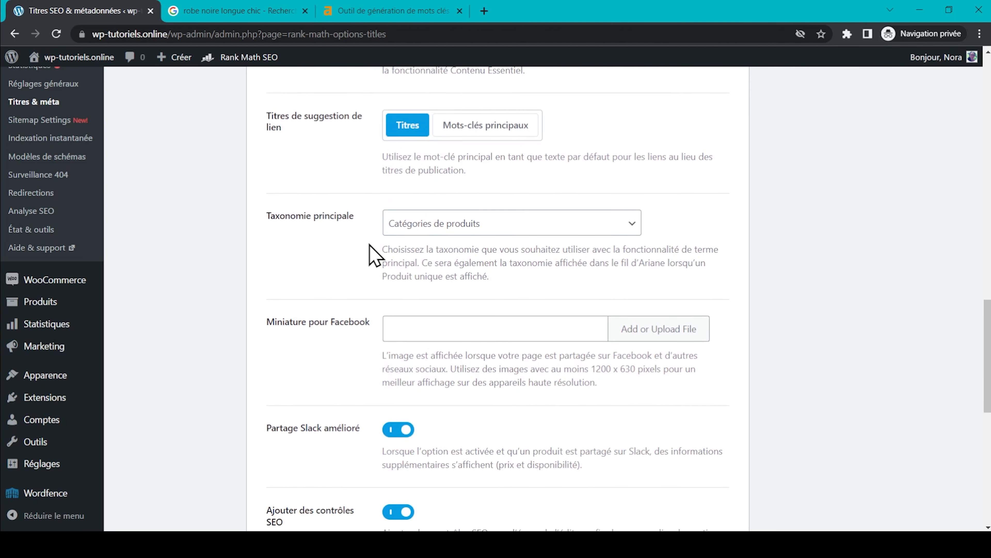
left_click(480, 228)
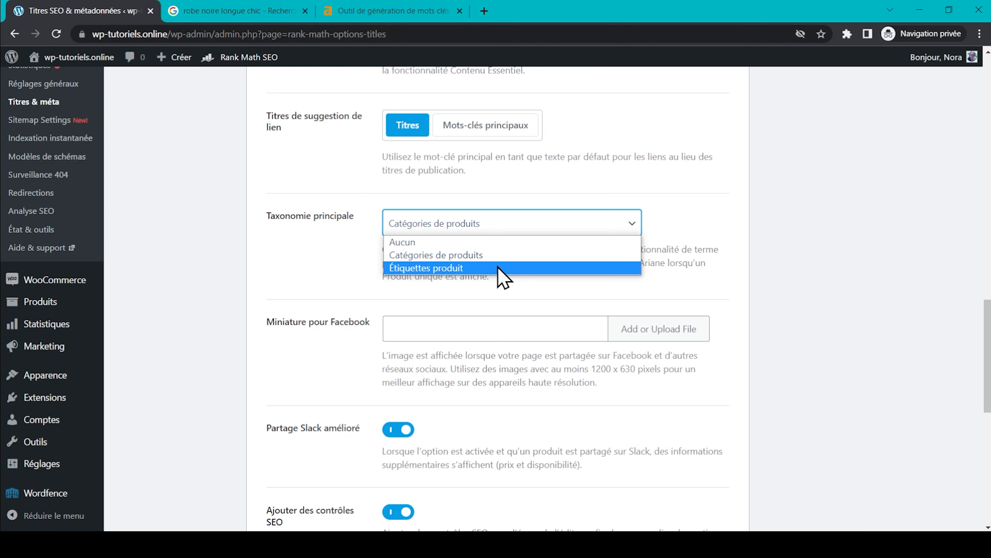
left_click(318, 278)
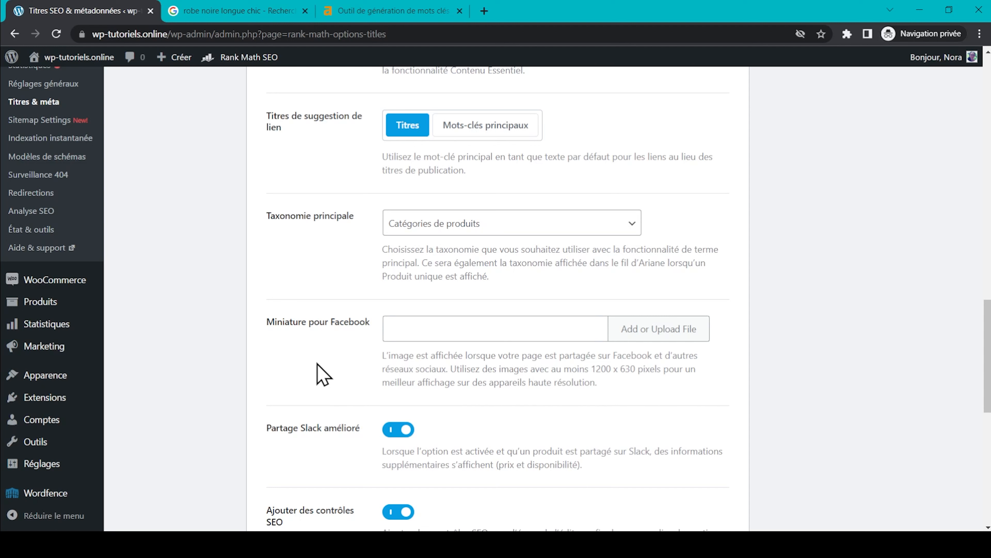
scroll(319, 373, "down", 5)
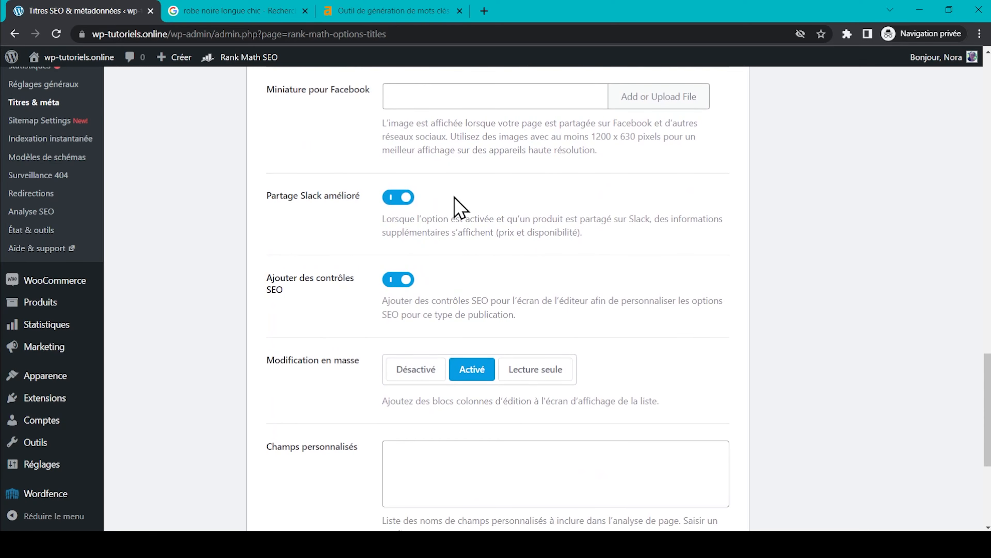
scroll(289, 240, "down", 2)
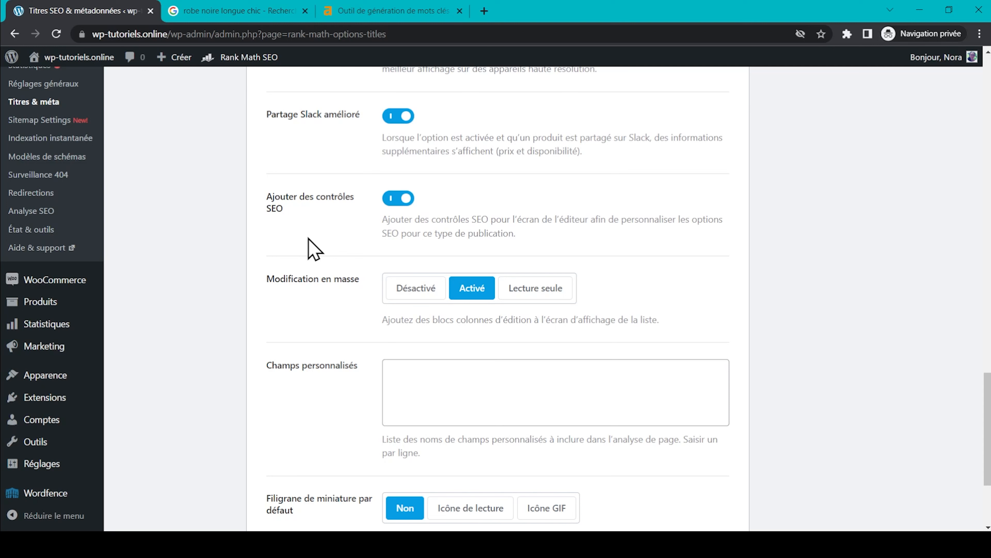
scroll(314, 249, "down", 1)
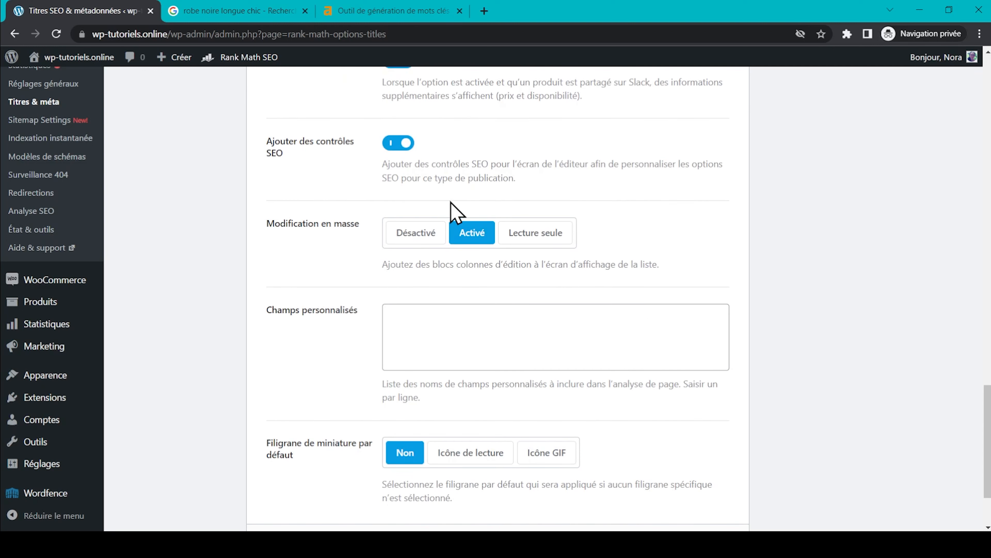
scroll(305, 267, "down", 2)
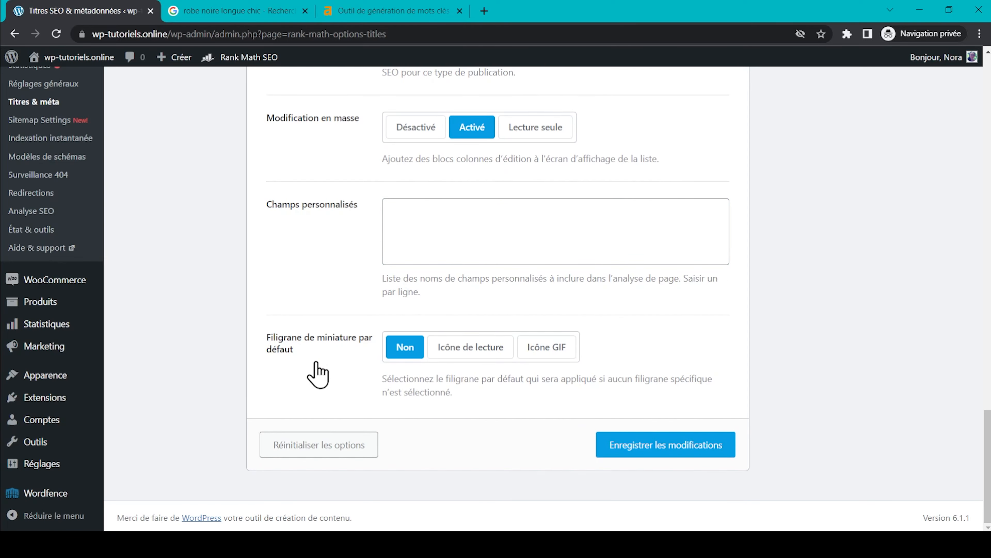
left_click(652, 454)
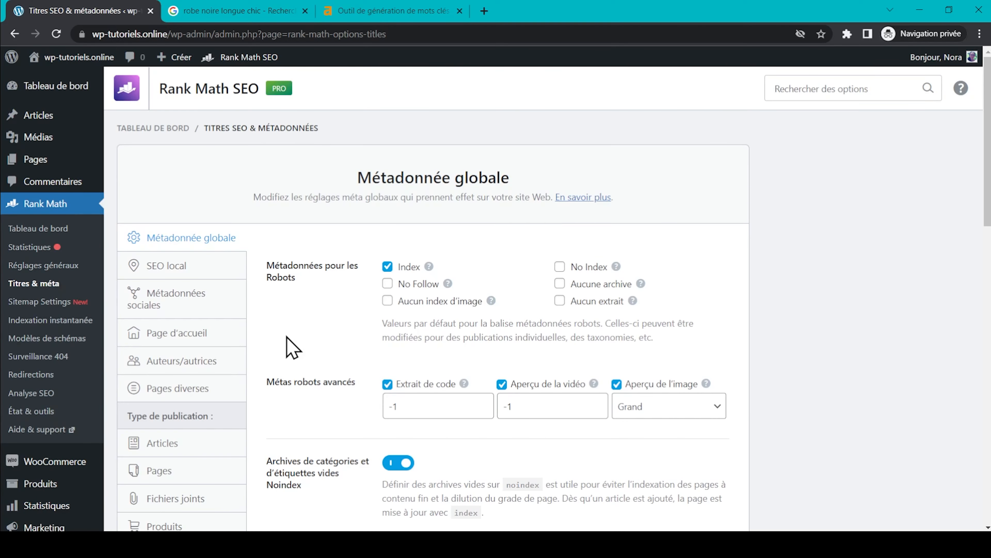
In the titles and meta settings for product categories, enable "Ajouter des contrôles SEO" and save the changes.
scroll(288, 347, "down", 5)
scroll(289, 332, "down", 3)
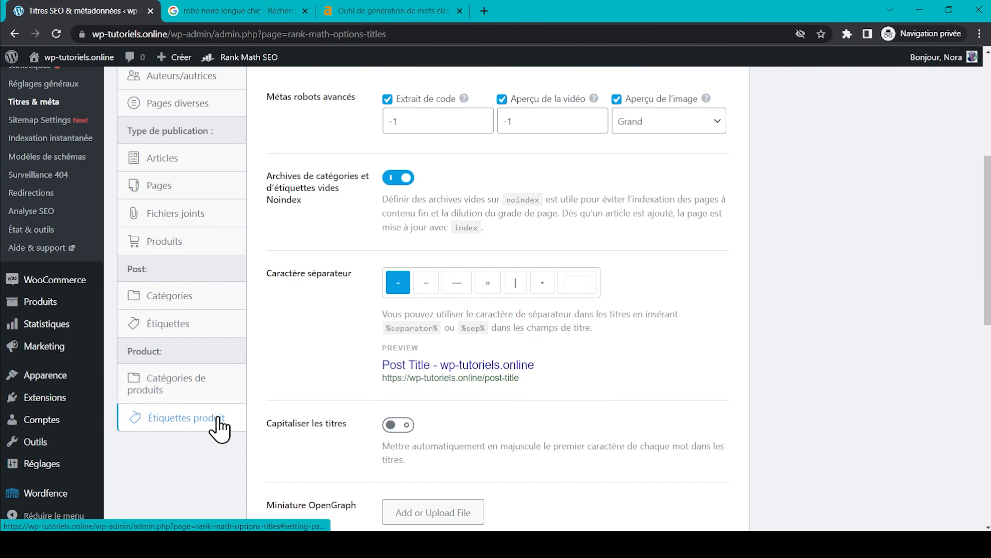
left_click(181, 391)
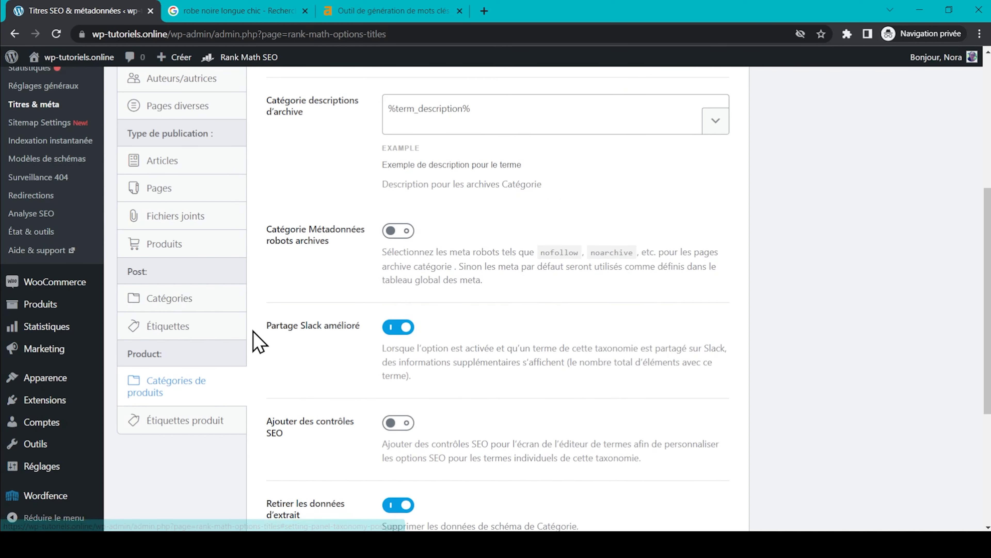
scroll(256, 340, "up", 3)
scroll(254, 332, "up", 2)
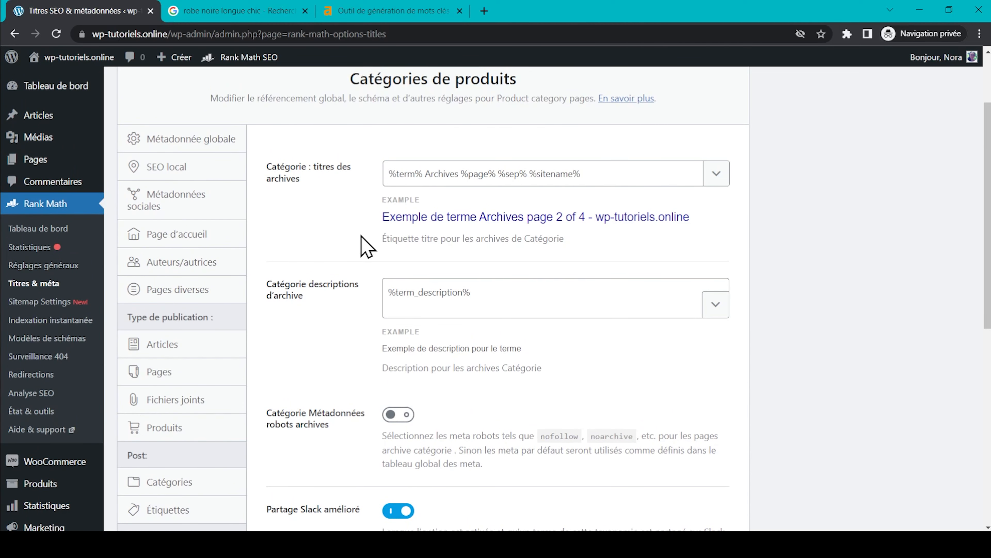
scroll(363, 244, "down", 2)
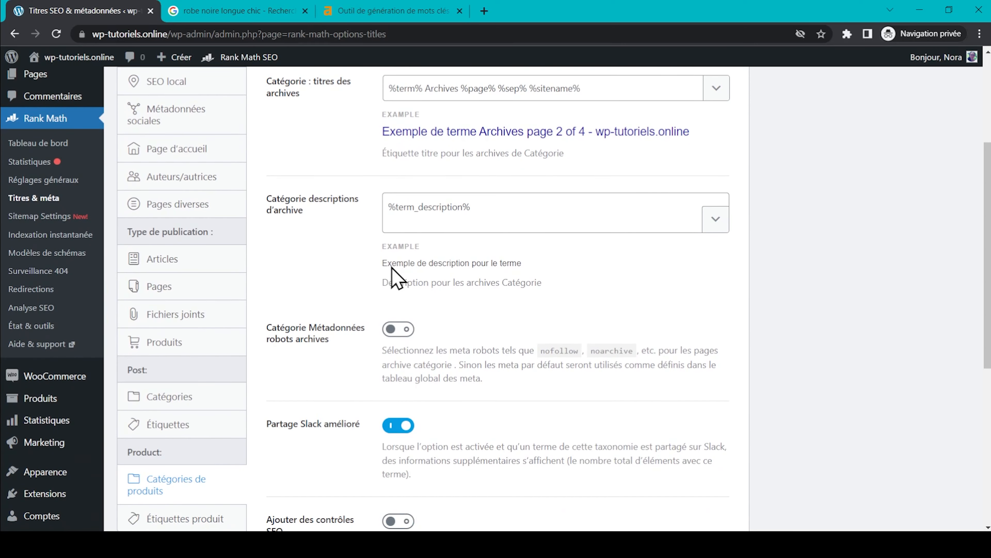
scroll(331, 284, "down", 2)
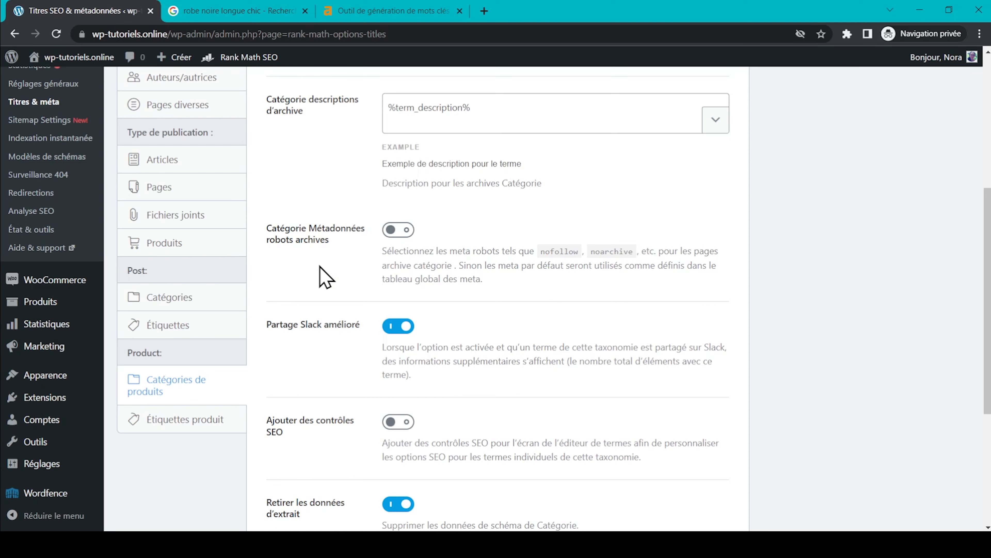
scroll(325, 277, "down", 2)
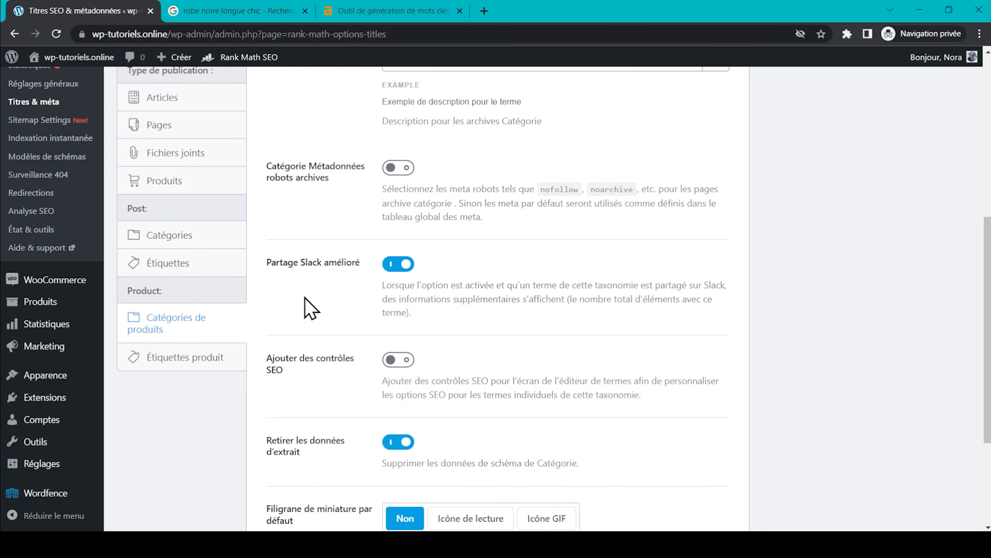
scroll(311, 308, "down", 2)
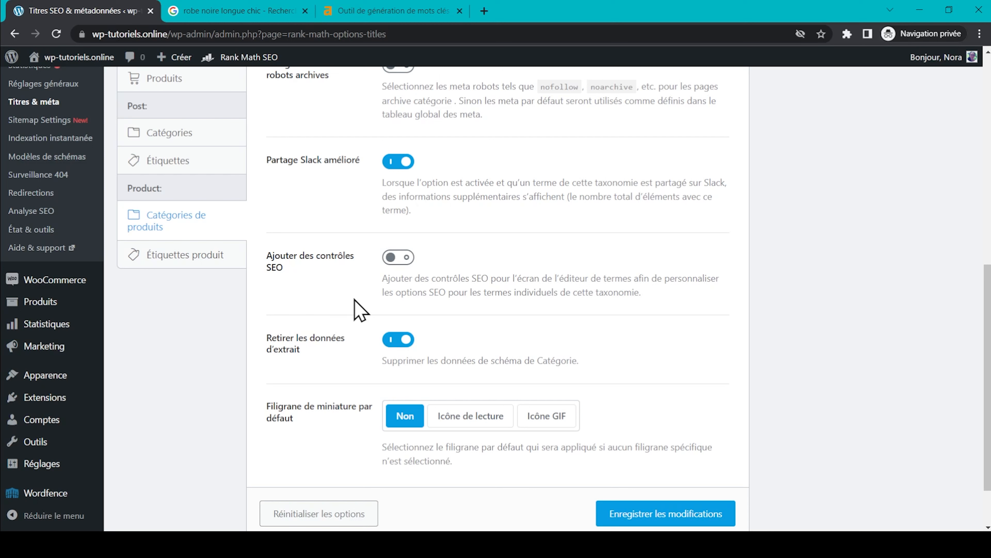
left_click(401, 258)
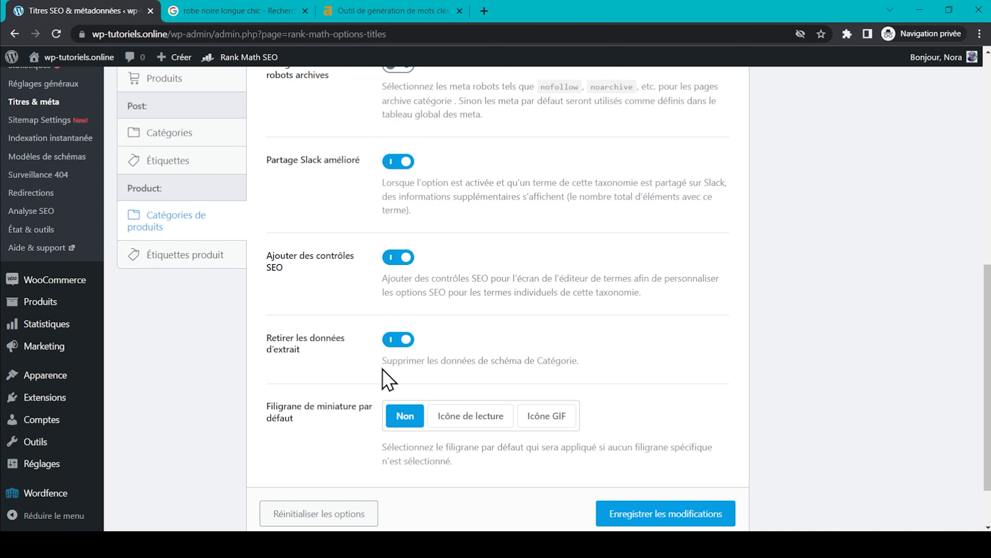
left_click(670, 513)
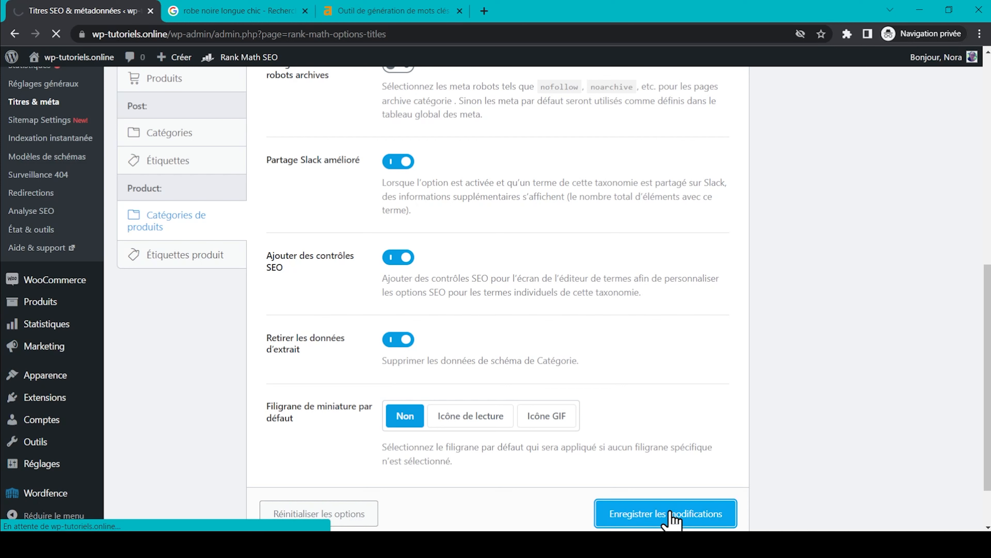
Enable "Ajouter des contrôles SEO" for product tags as well and save the changes.
scroll(310, 431, "down", 6)
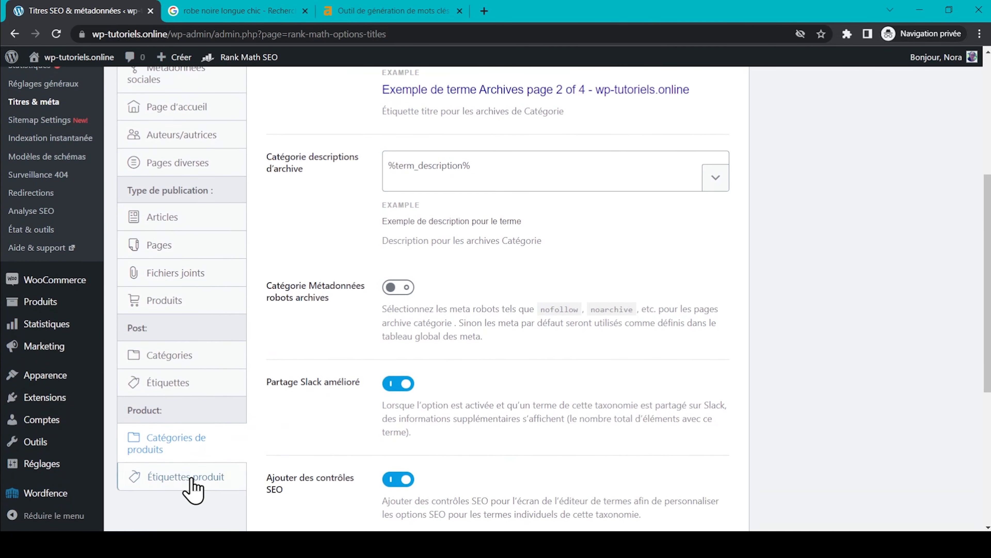
left_click(191, 482)
scroll(277, 283, "down", 10)
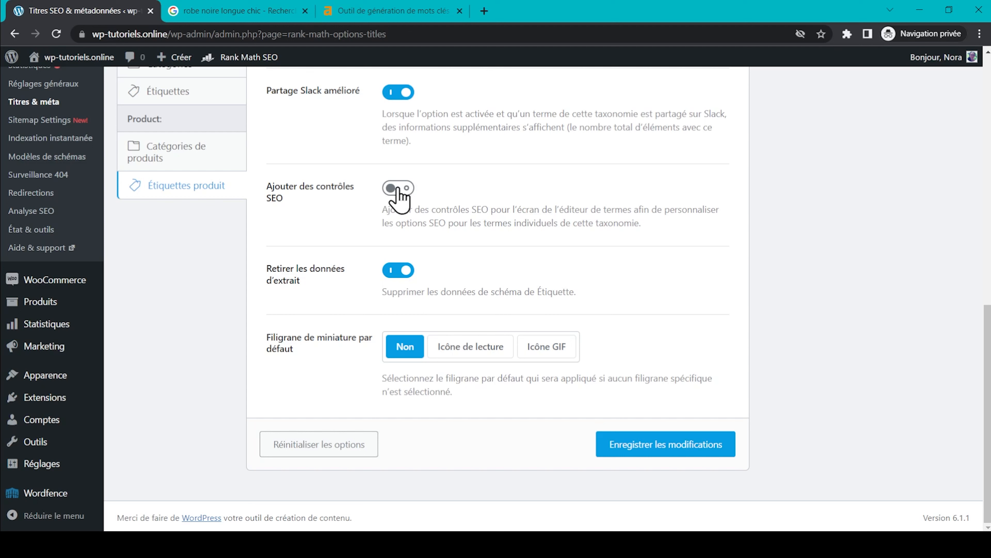
left_click(398, 187)
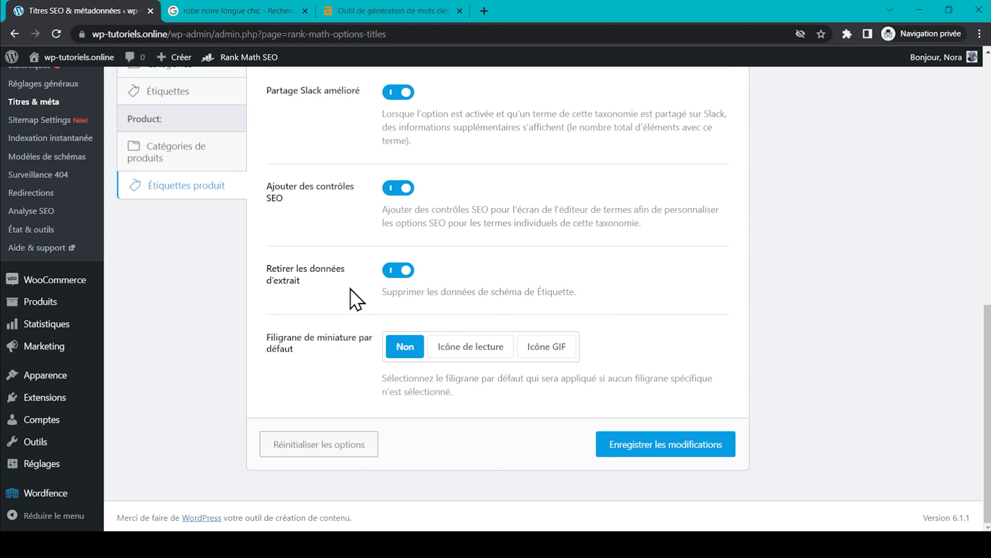
left_click(667, 449)
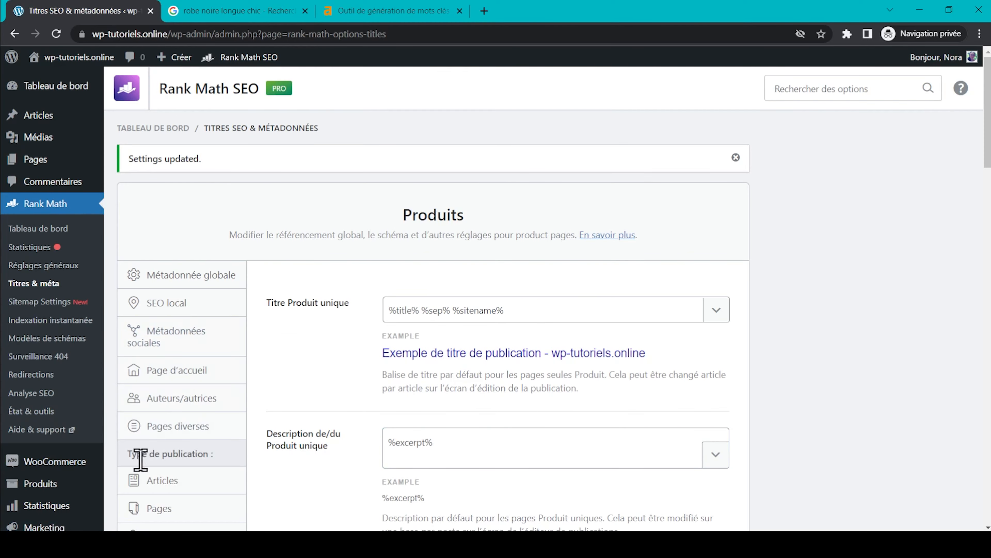
Create a new WooCommerce product named "Robe noire longue chic".
mouse_move(64, 484)
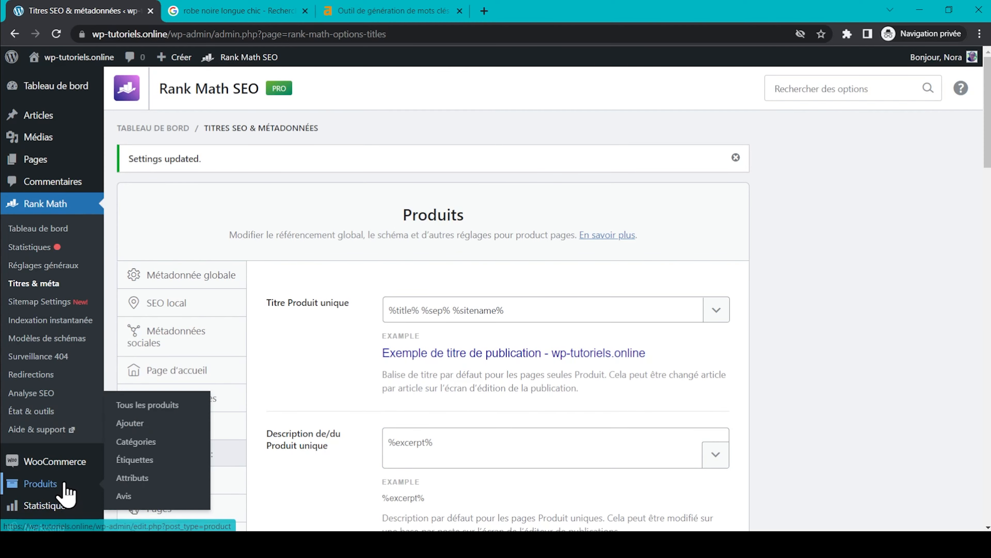
left_click(140, 422)
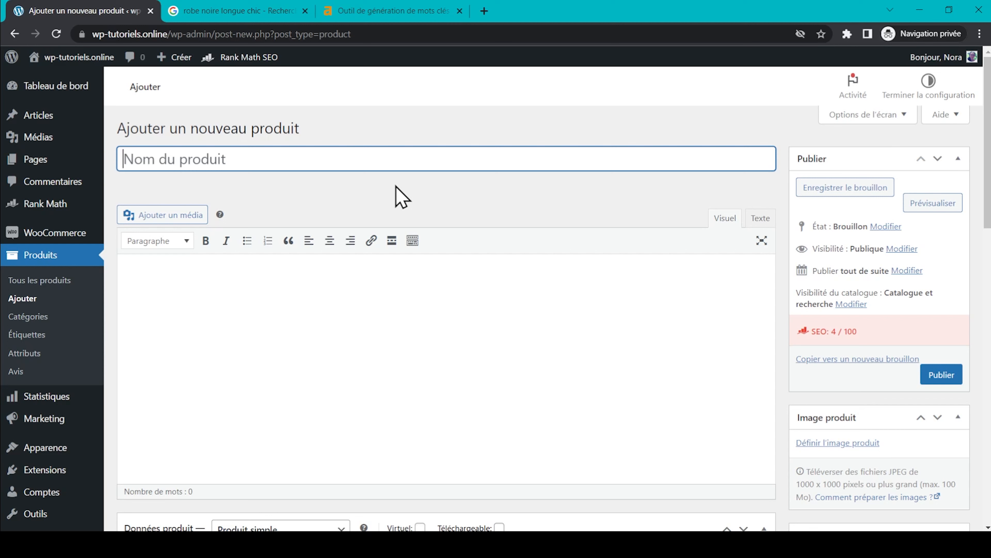
type("Robe noire longue chic")
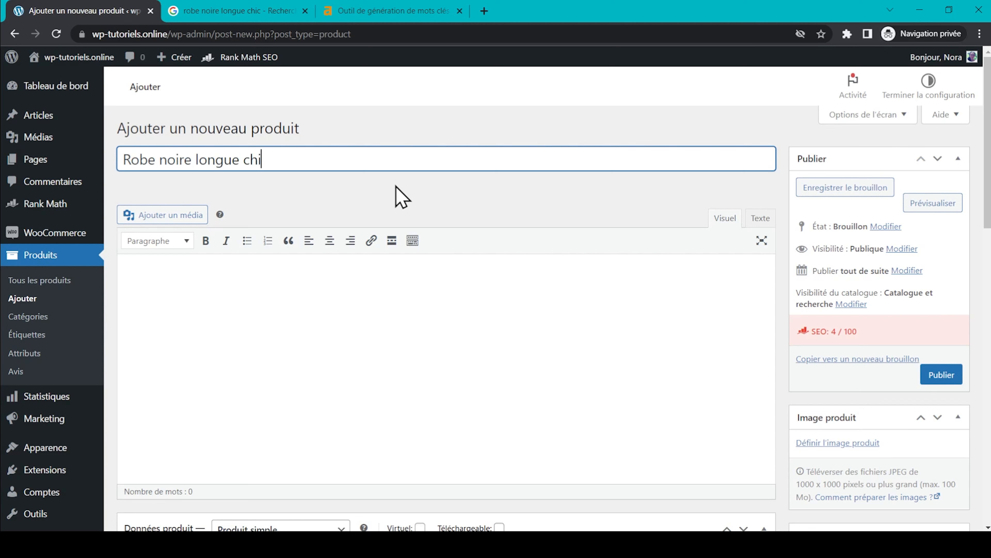
key("Tab")
Set the product's Rank Math focus keyword to "robe noire longue chic".
scroll(396, 187, "down", 12)
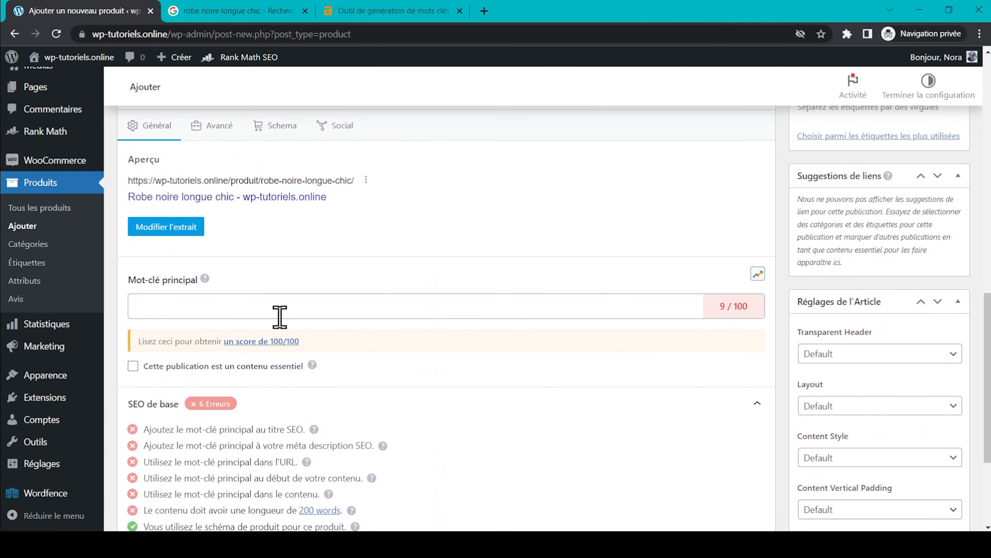
left_click(280, 317)
type("robe ")
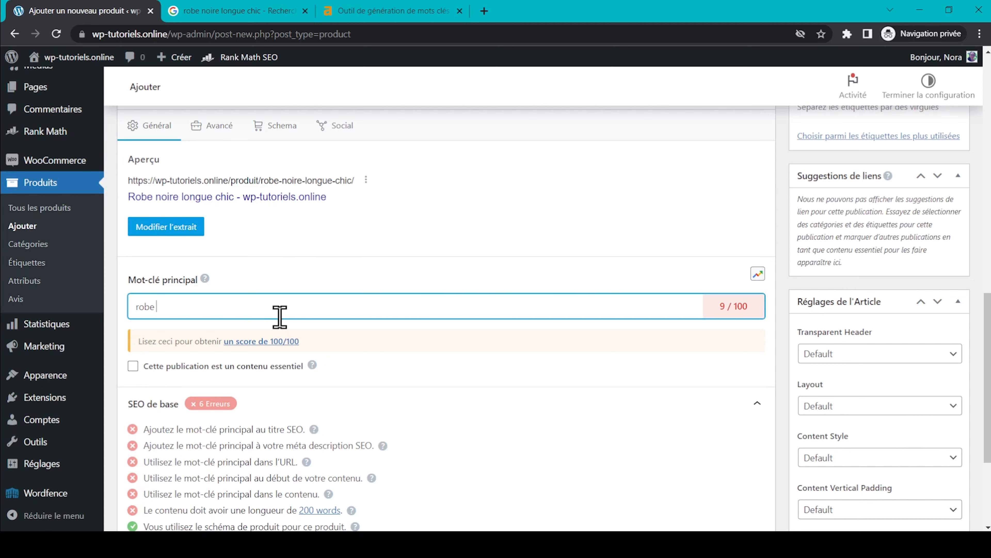
type("noire longue chi")
Fill the product description with three paragraphs of Lorem ipsum placeholder text.
scroll(280, 317, "up", 15)
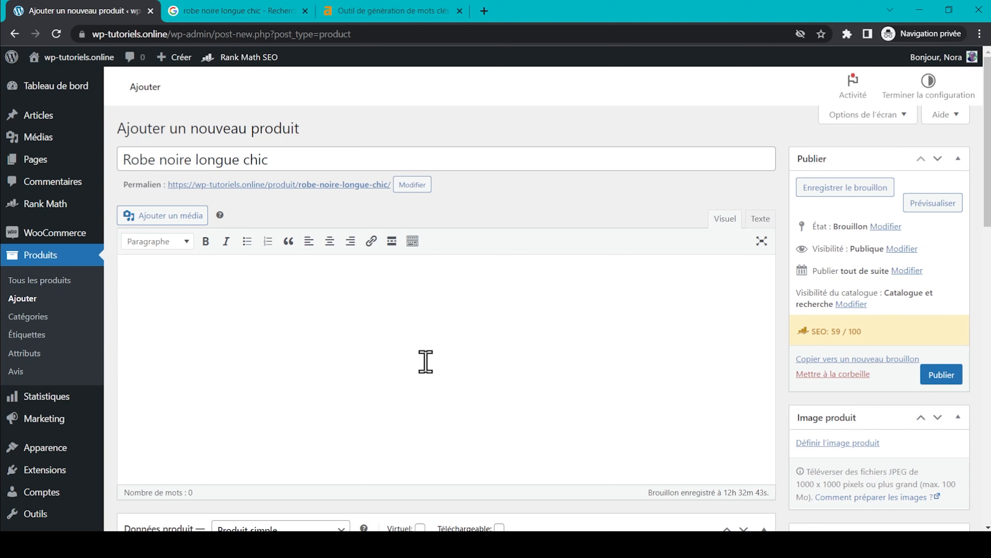
type("Lorem ipsum dolor sit amet, consectetur adipiscing elit, sed do eiusmod tempor incididunt ut labore et dolore magna aliqua. Ut enim ad minim veniam, quis nostrud exercitation ullamco laboris nisi ut aliquip ex ea commodo consequat. Duis aute irure dolor in reprehenderit in voluptate velit esse cillum dolore eu fugiat nulla pariatur. Excepteur sint occaecat cupidatat non proident, sunt in culpa qui officia deserunt mollit anim id est laborum.")
type("Lorem ipsum dolor sit amet, consectetur adipiscing elit, sed do eiusmod tempor incididunt ut labore et dolore magna aliqua. Ut enim ad minim veniam, quis nostrud exercitation ullamco laboris nisi ut aliquip ex ea commodo consequat. Duis aute irure dolor in reprehenderit in voluptate velit esse cillum dolore eu fugiat nulla pariatur. Excepteur sint occaecat cupidatat non proident, sunt in culpa qui officia deserunt mollit anim id est laborum.")
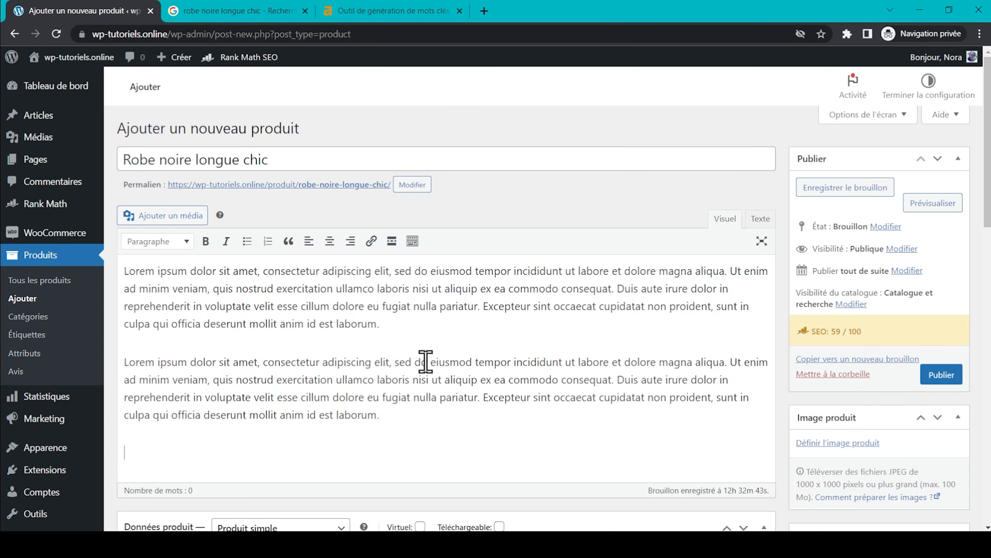
type("Lorem ipsum dolor sit amet, consectetur adipiscing elit, sed do eiusmod tempor incididunt ut labore et dolore magna aliqua. Ut enim ad minim veniam, quis nostrud exercitation ullamco laboris nisi ut aliquip ex ea commodo consequat. Duis aute irure dolor in reprehenderit in voluptate velit esse cillum dolore eu fugiat nulla pariatur. Excepteur sint occaecat cupidatat non proident, sunt in culpa qui officia deserunt mollit anim id est laborum.")
Check the product's basic SEO checklist for the focus keyword and content length criteria.
scroll(425, 362, "down", 10)
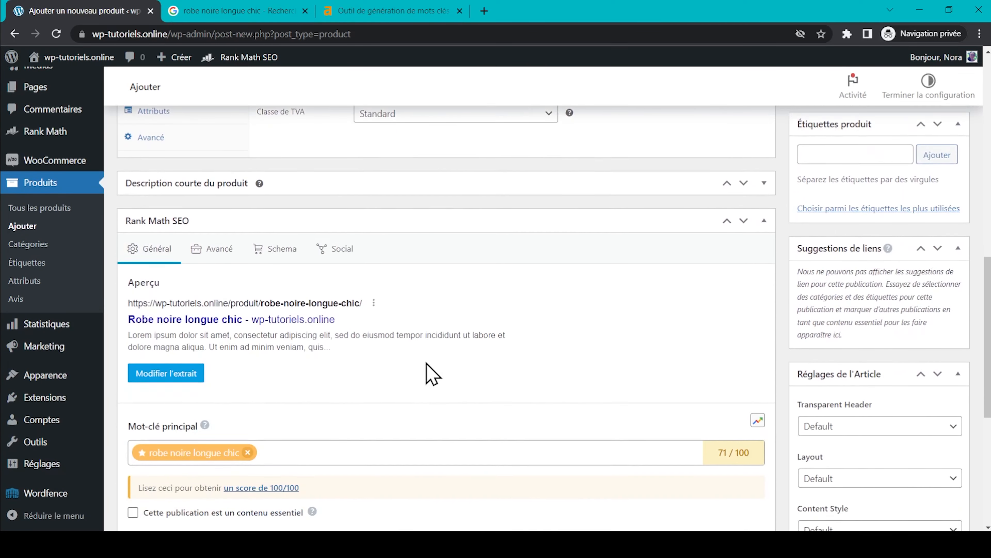
scroll(427, 371, "down", 8)
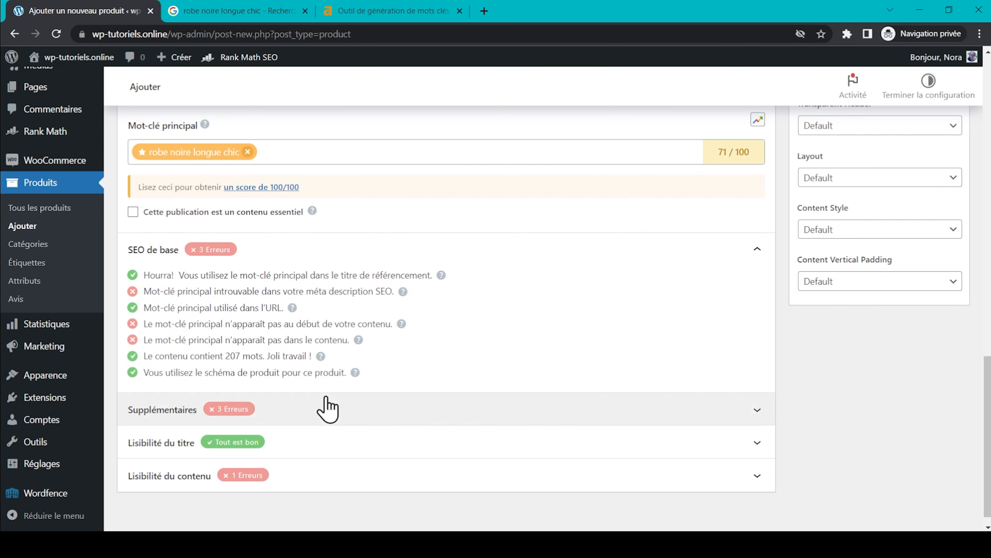
Insert the keyword "Robe noire longue chic" into the product description text and return to the Rank Math SEO analysis.
scroll(330, 409, "up", 8)
scroll(329, 406, "up", 20)
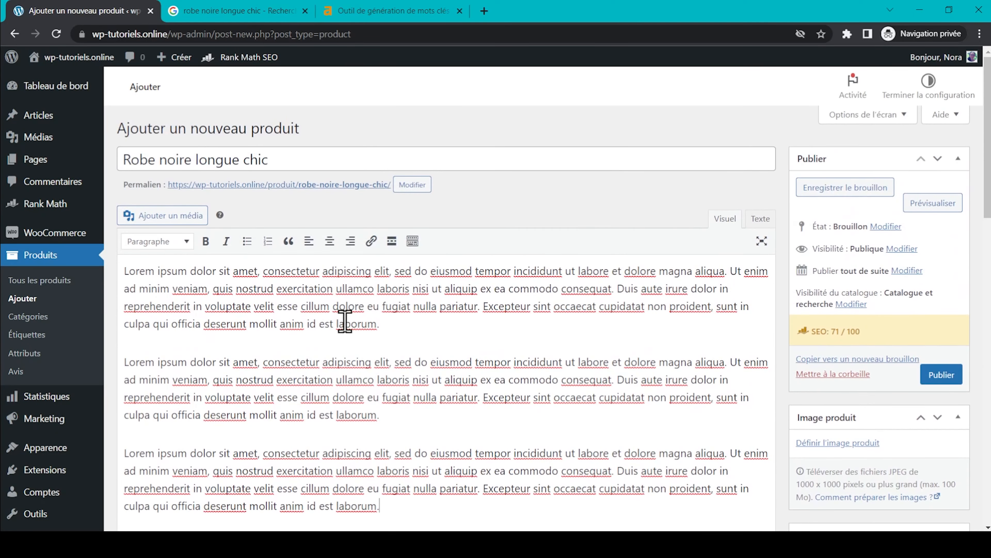
scroll(458, 392, "down", 10)
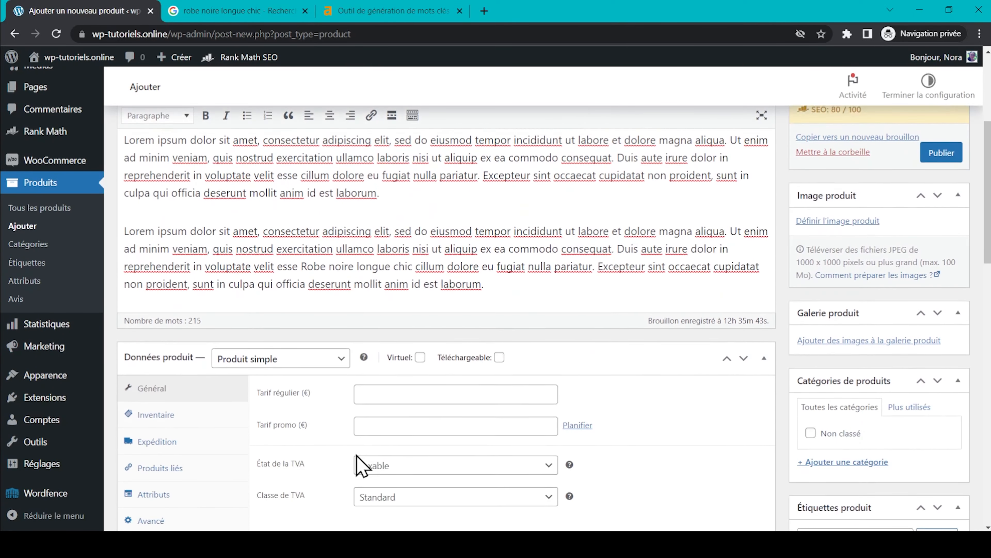
scroll(357, 461, "down", 10)
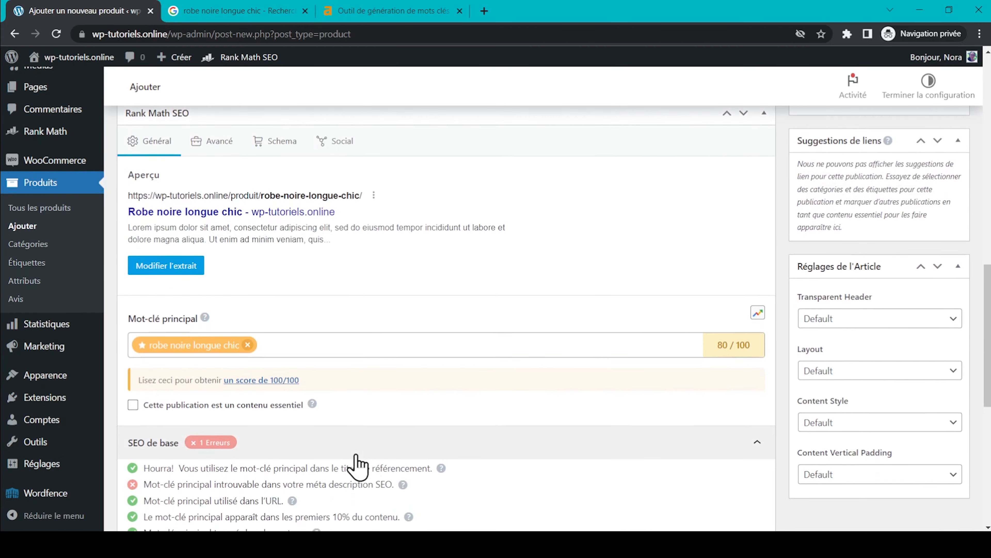
Edit the product snippet's meta description to include "Robe noire longue chic" and shorten it to end at "Ut enim ad minim".
scroll(356, 465, "down", 3)
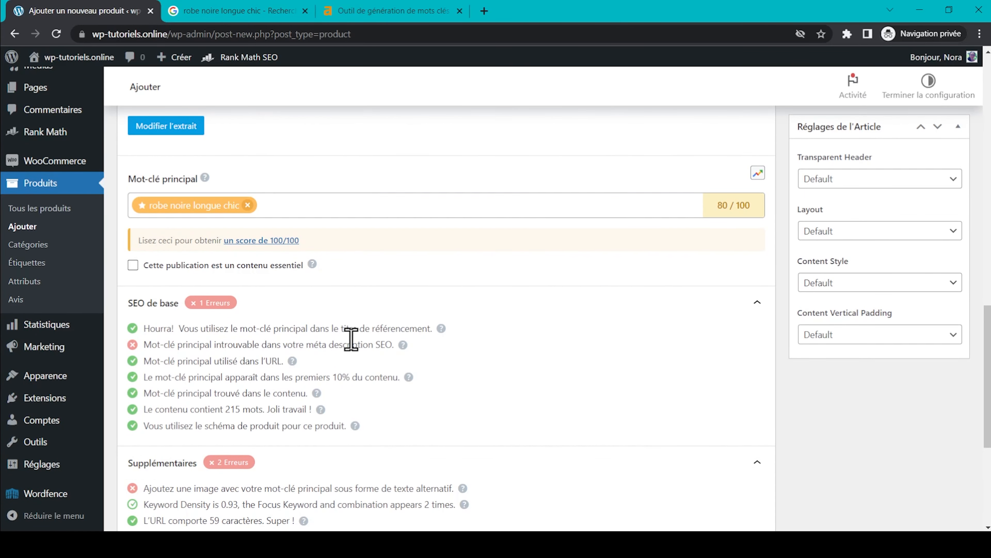
scroll(352, 339, "down", 4)
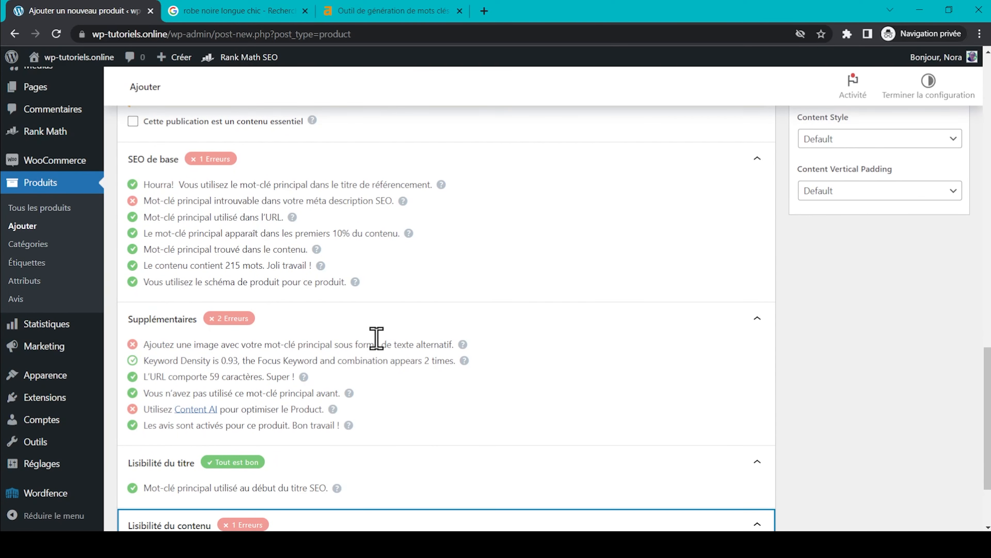
scroll(377, 340, "down", 2)
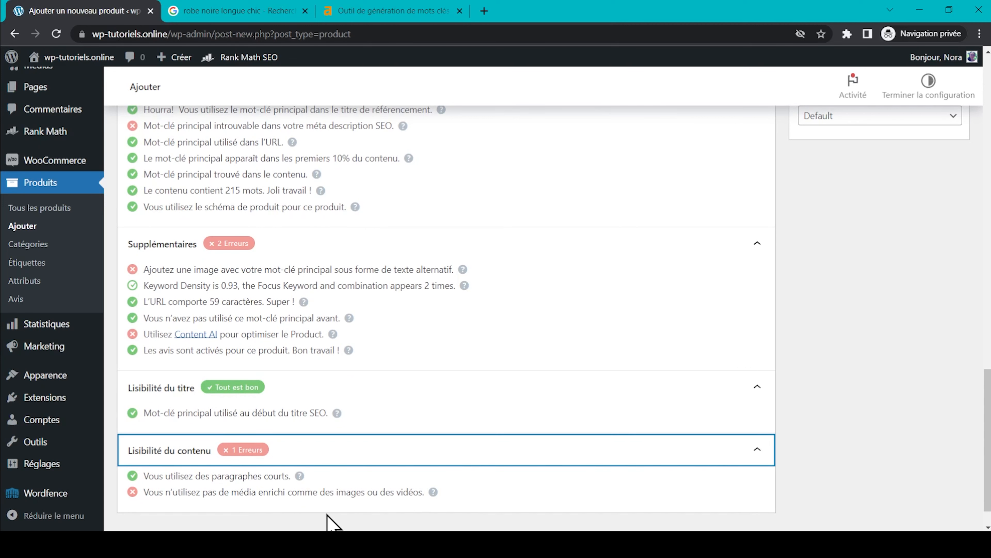
scroll(371, 515, "down", 1)
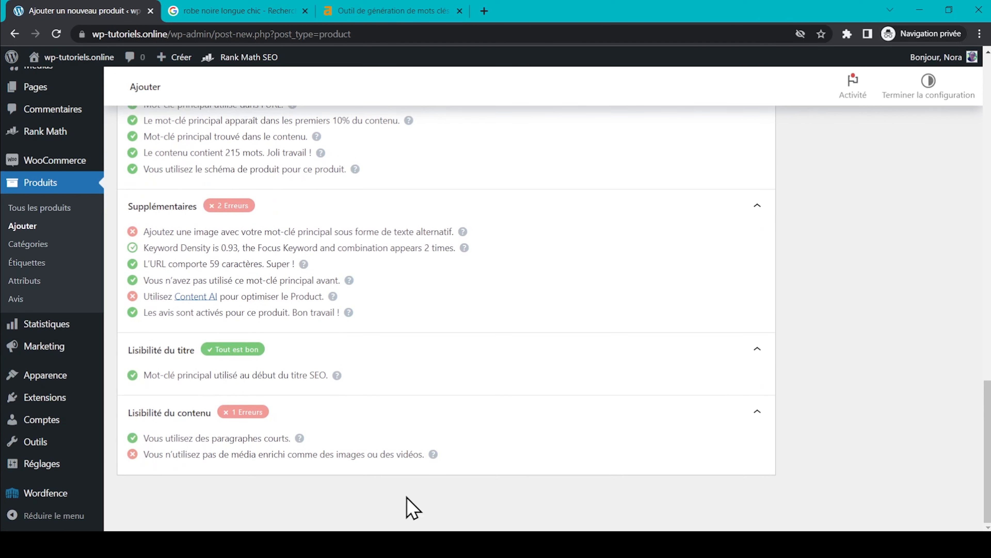
scroll(407, 505, "up", 13)
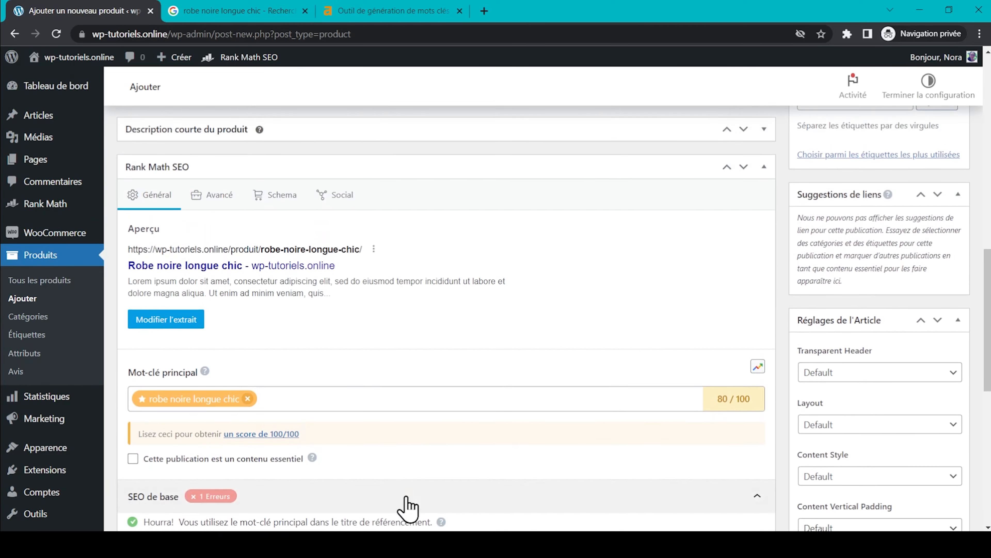
left_click(191, 324)
left_click(416, 481)
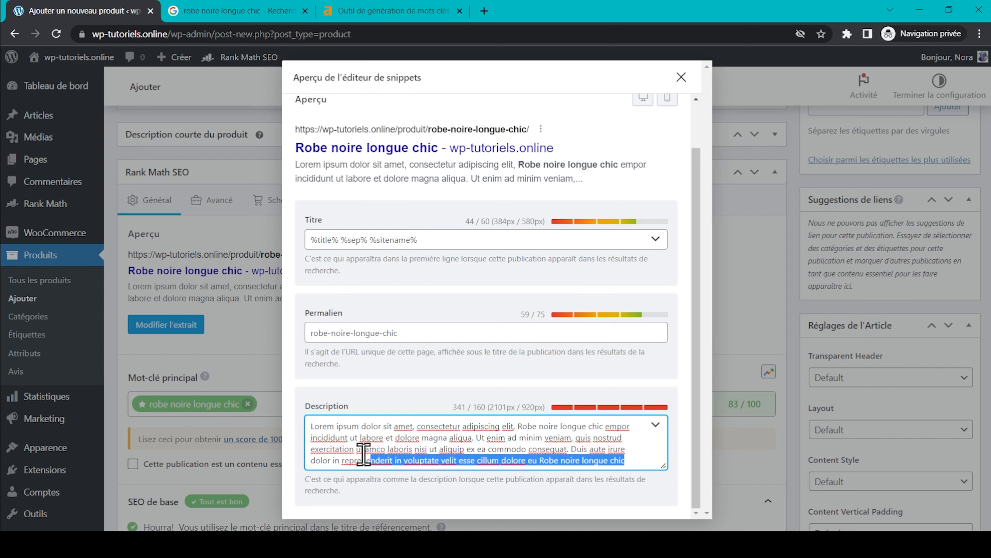
key("BackSpace")
key("BackSpace")
key("BackSpace")
key("BackSpace")
key("BackSpace")
key("BackSpace")
key("BackSpace")
key("BackSpace")
key("BackSpace")
key("BackSpace")
key("BackSpace")
key("BackSpace")
key("BackSpace")
key("BackSpace")
key("BackSpace")
key("BackSpace")
key("BackSpace")
key("BackSpace")
key("BackSpace")
key("BackSpace")
key("BackSpace")
left_click(681, 78)
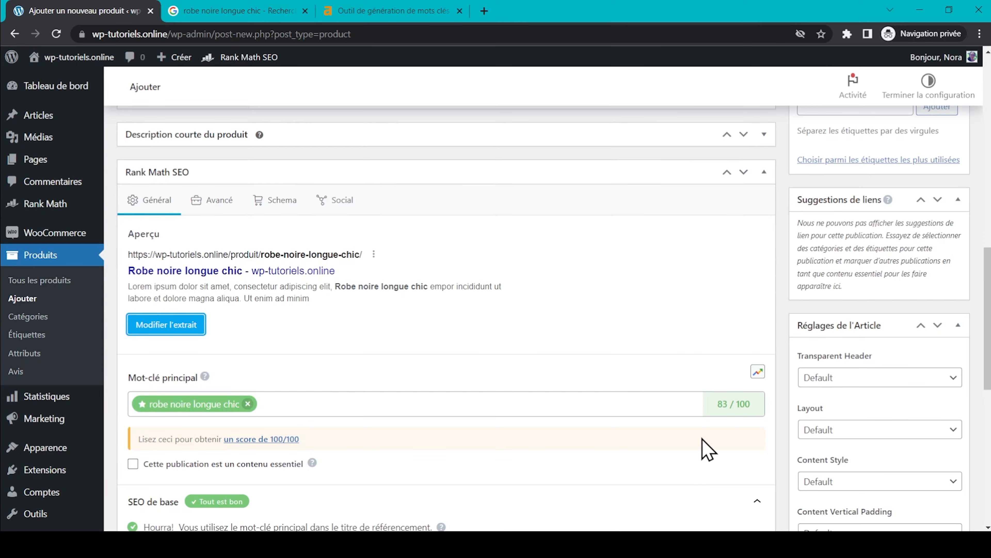
Review the product's basic, additional and readability SEO criteria, and return to the product description and image area.
scroll(632, 409, "down", 5)
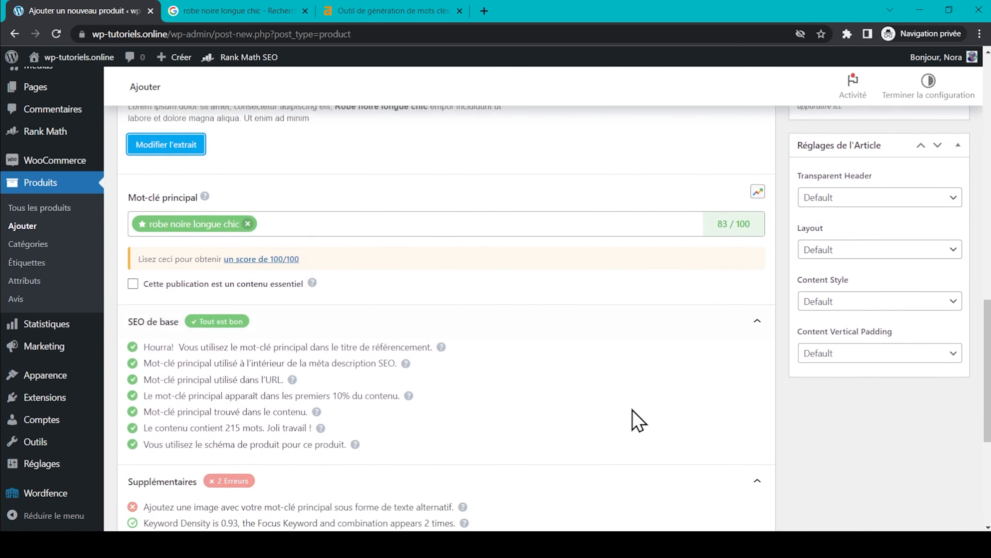
scroll(636, 420, "down", 3)
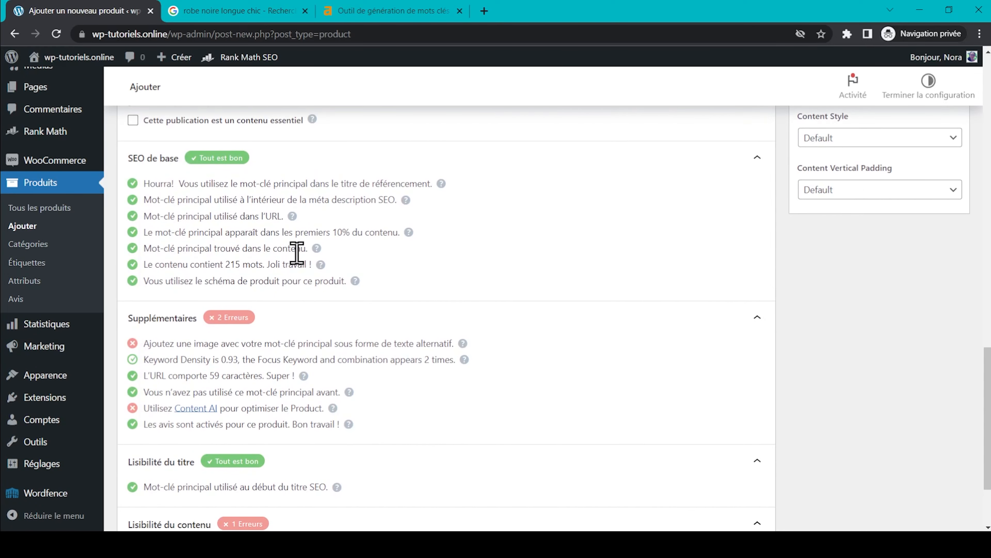
scroll(391, 291, "down", 2)
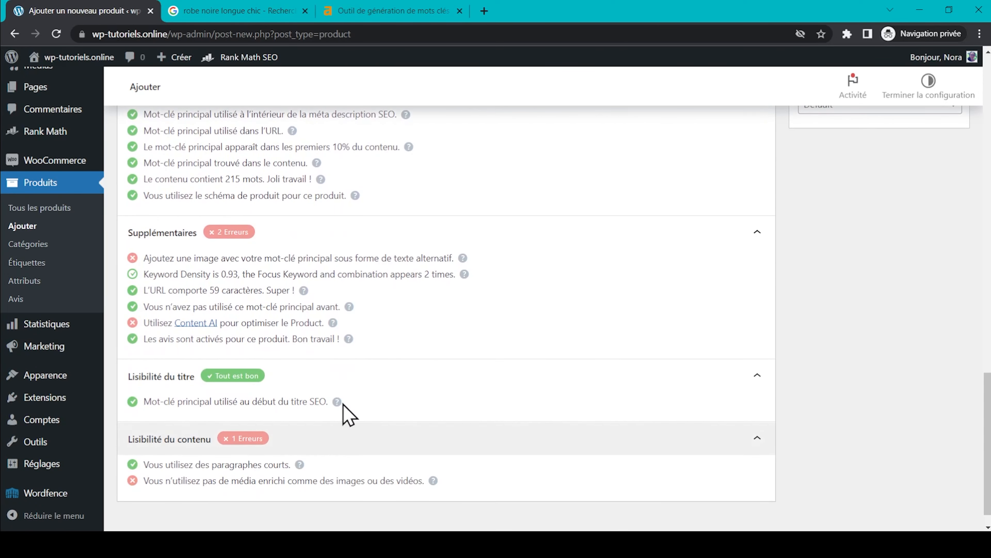
scroll(380, 272, "up", 15)
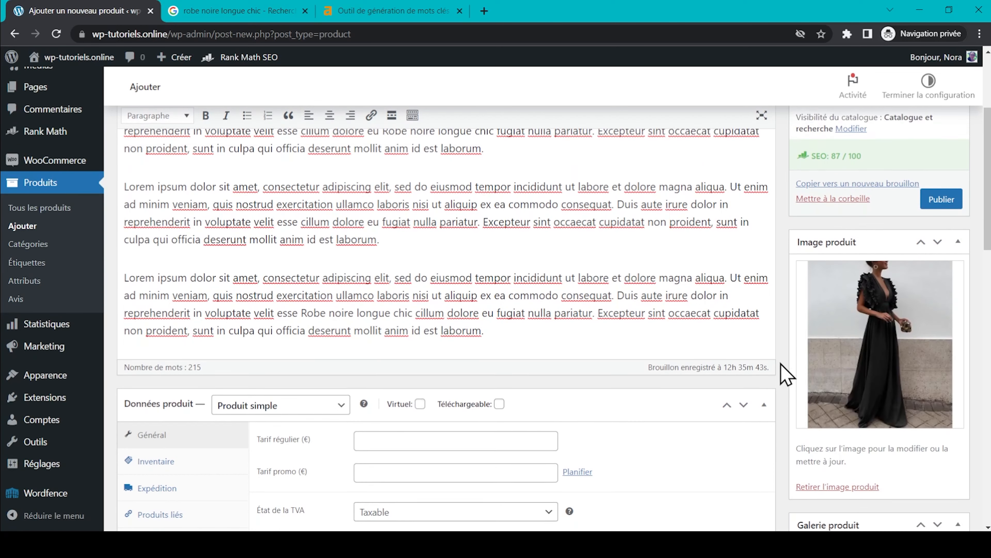
Check the product image and gallery, and re-examine the SEO checklist for image alt text and media criteria.
scroll(785, 372, "down", 1)
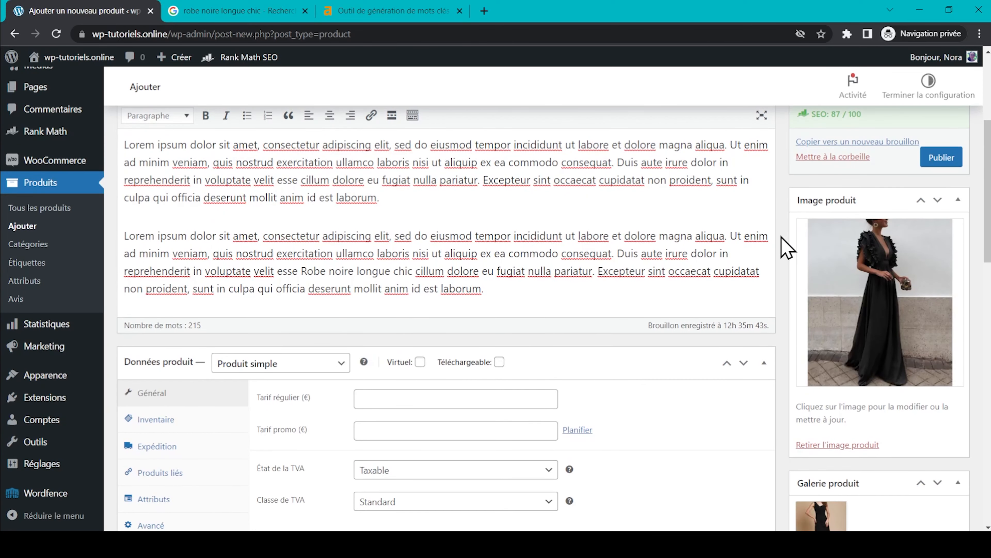
scroll(781, 236, "down", 5)
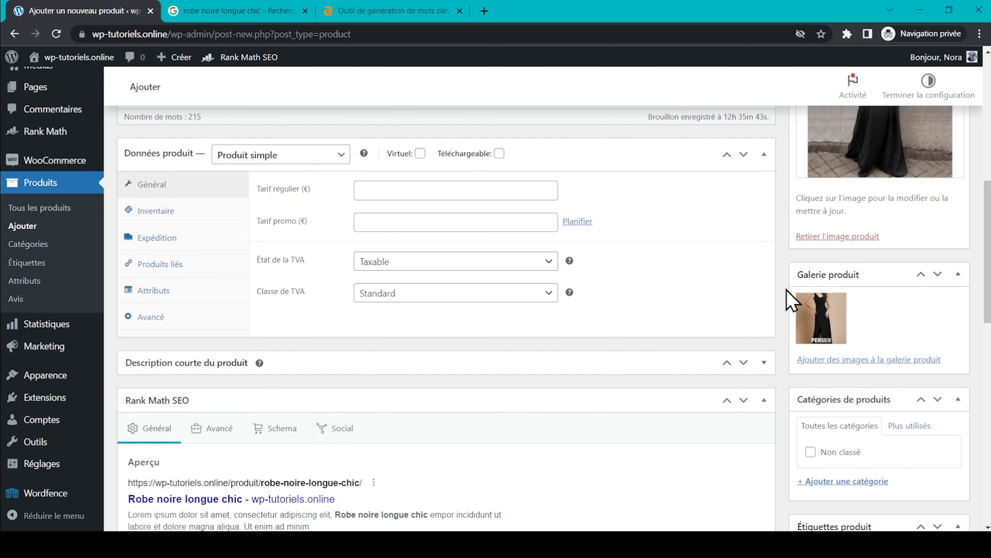
scroll(790, 291, "down", 5)
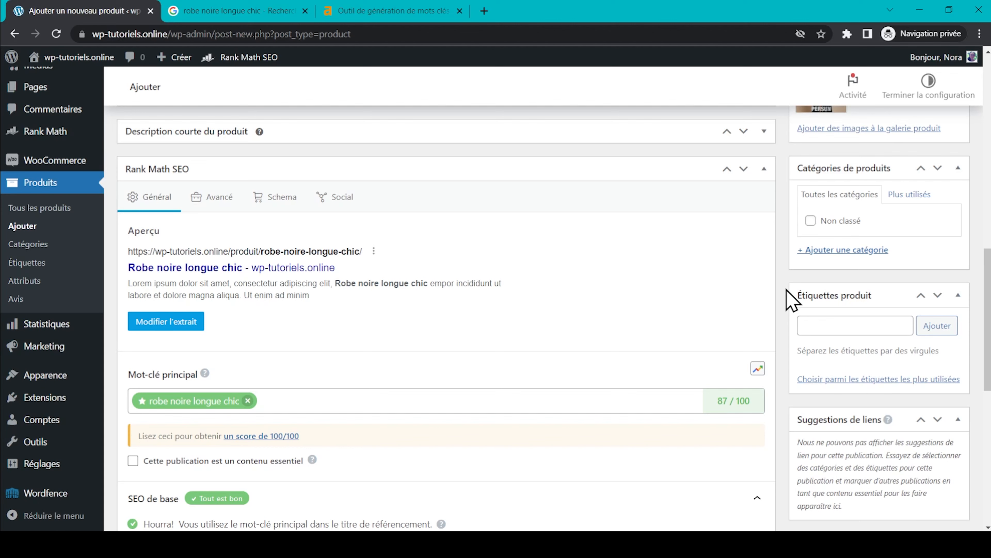
scroll(790, 299, "down", 1)
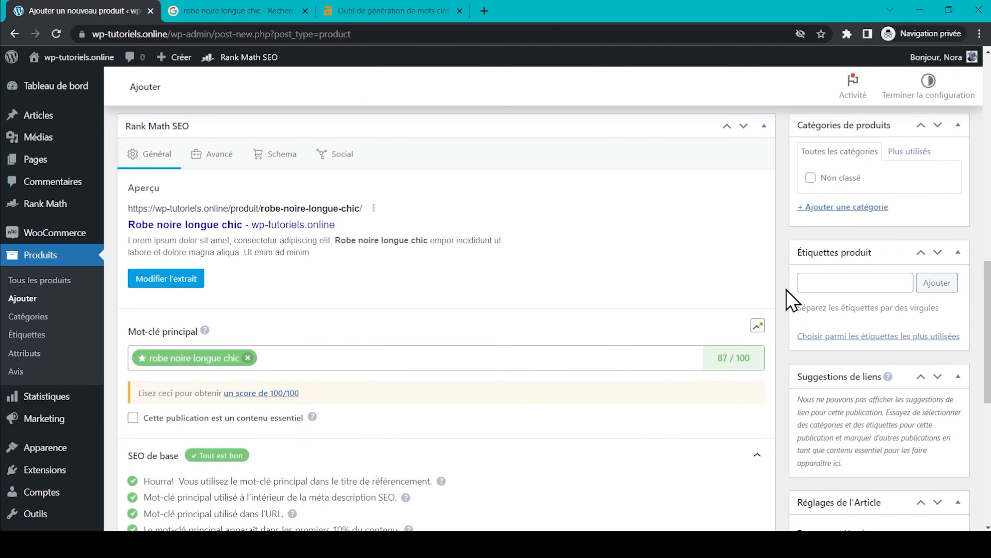
scroll(784, 348, "down", 6)
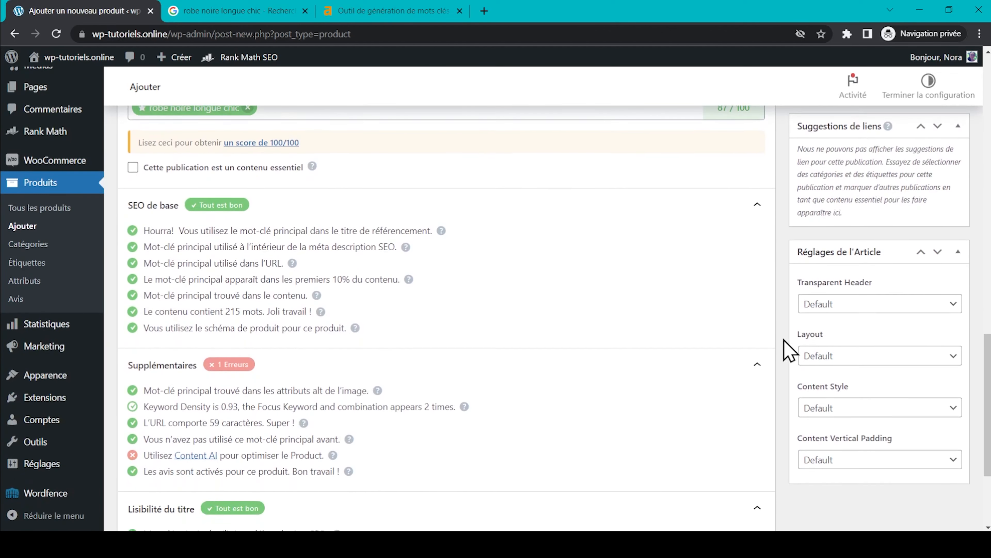
scroll(784, 339, "up", 3)
scroll(248, 386, "down", 4)
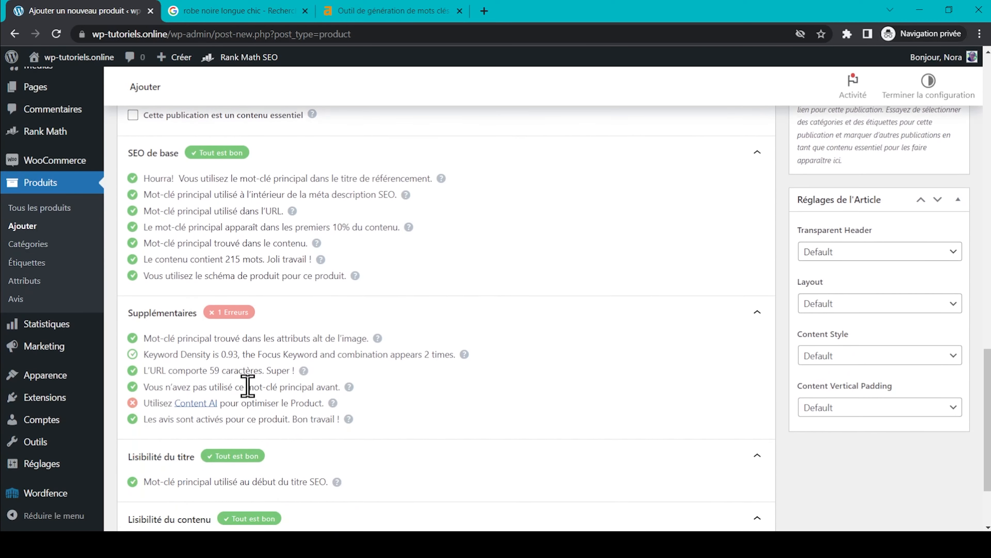
scroll(247, 386, "down", 3)
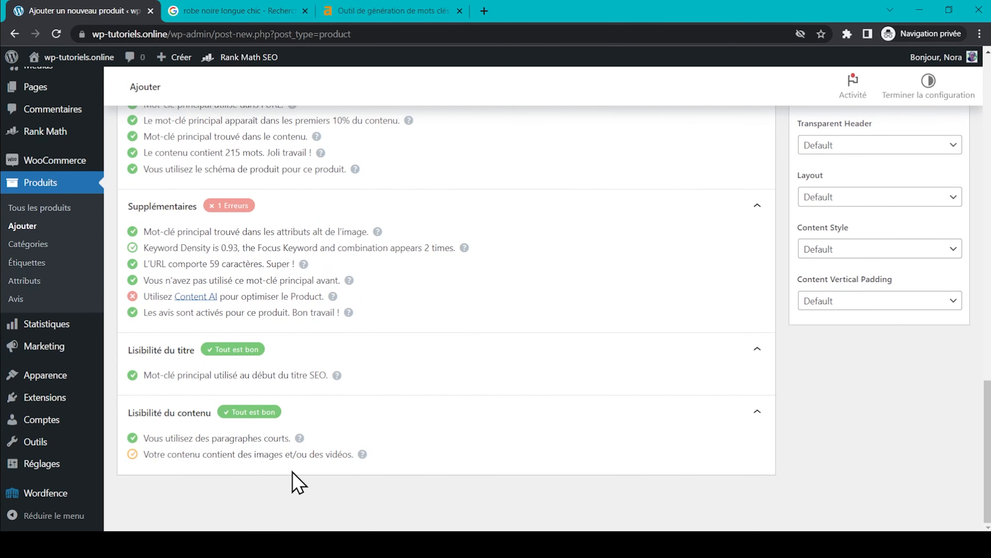
Publish the "Robe noire longue chic" product.
scroll(297, 469, "up", 5)
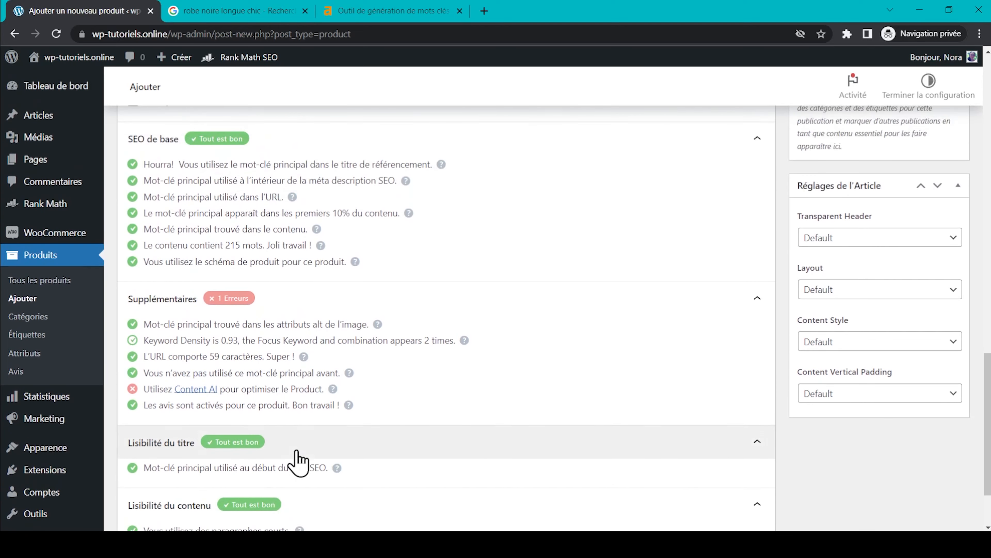
scroll(623, 328, "up", 9)
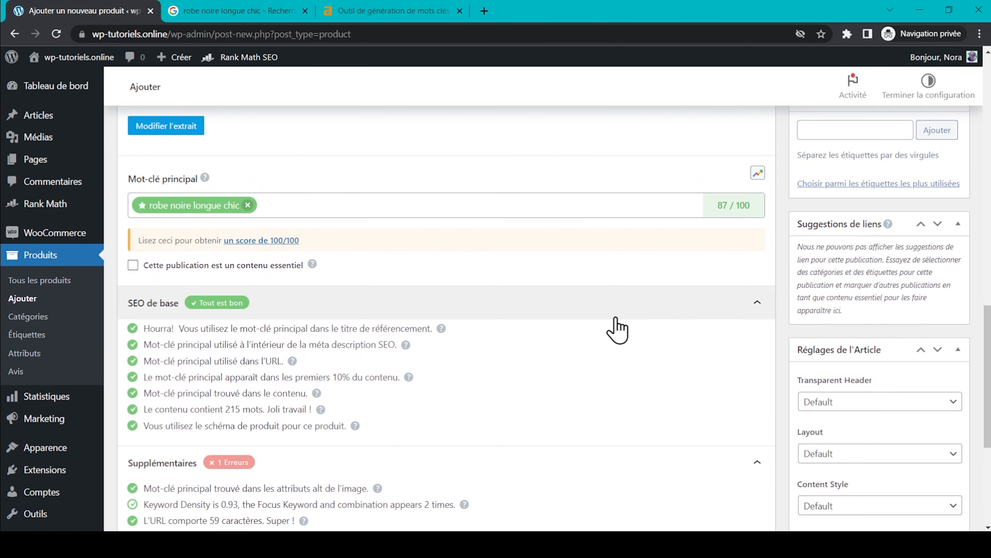
scroll(616, 328, "up", 3)
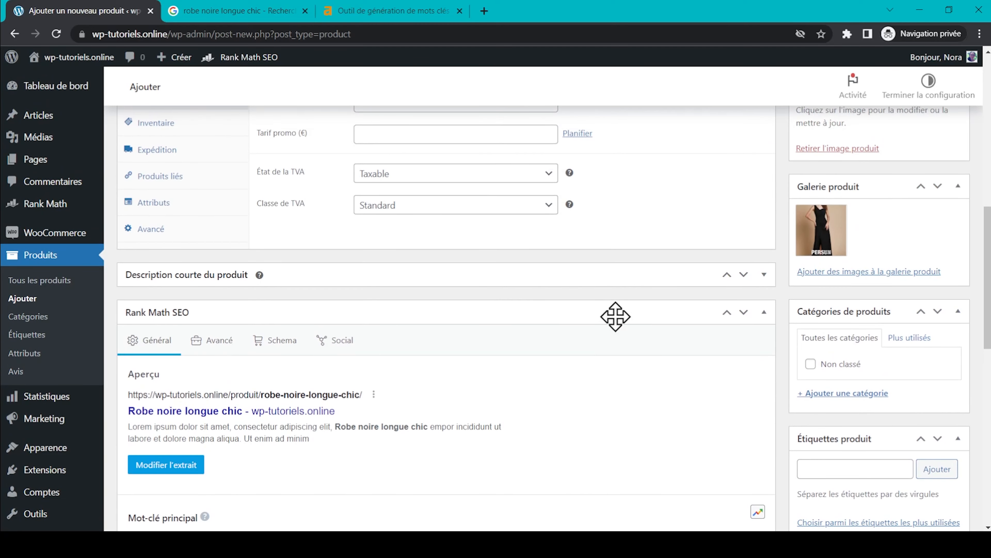
scroll(617, 324, "up", 8)
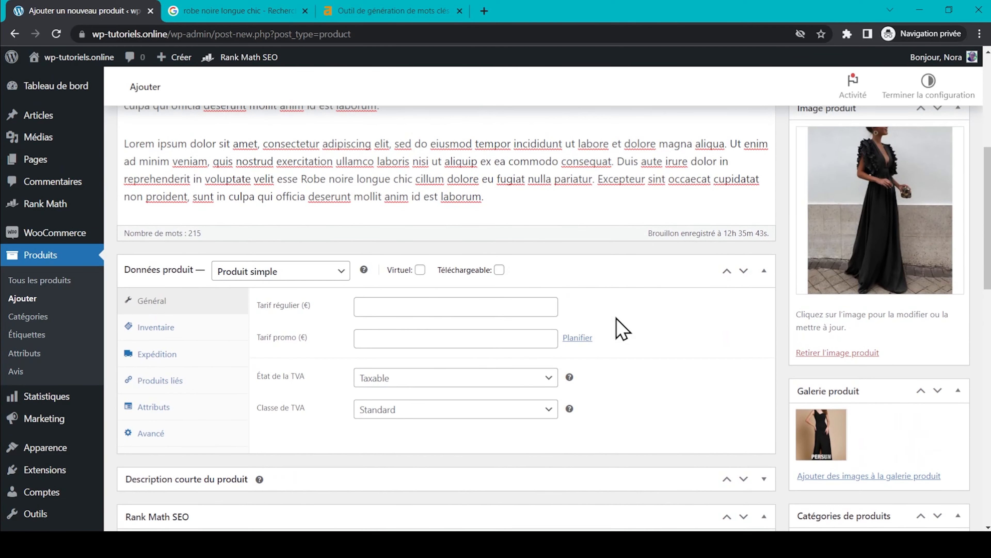
scroll(618, 320, "up", 5)
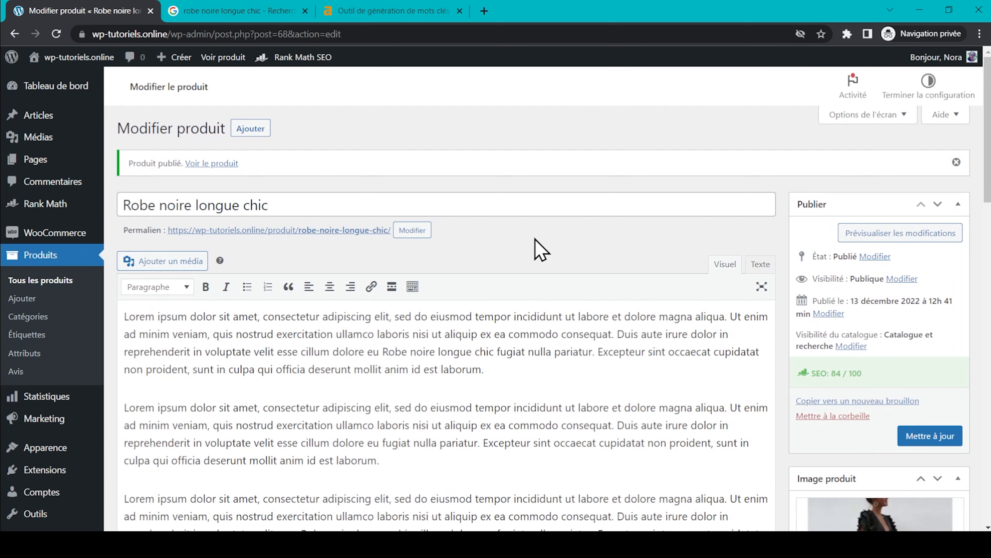
Set the simple product's regular price to 100 €.
scroll(538, 246, "down", 10)
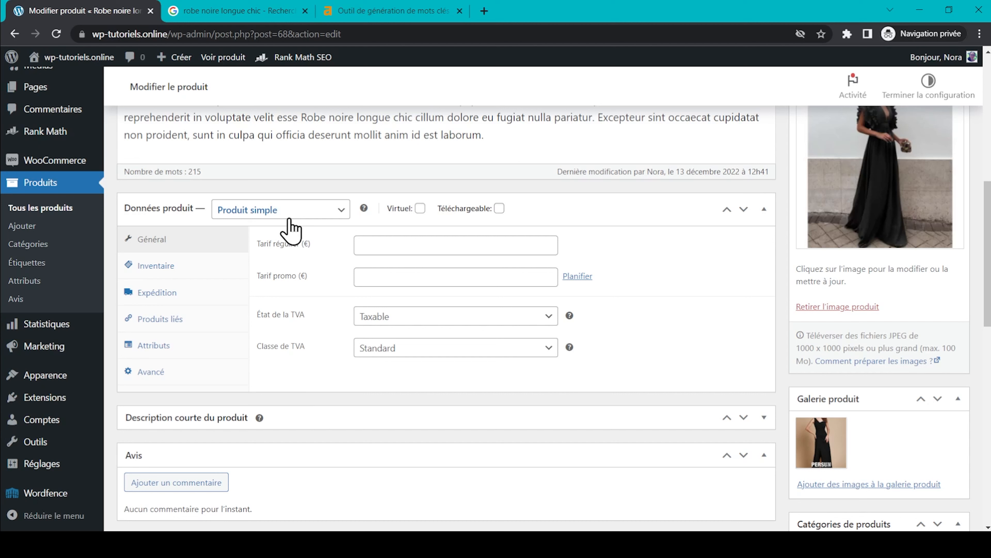
left_click(384, 245)
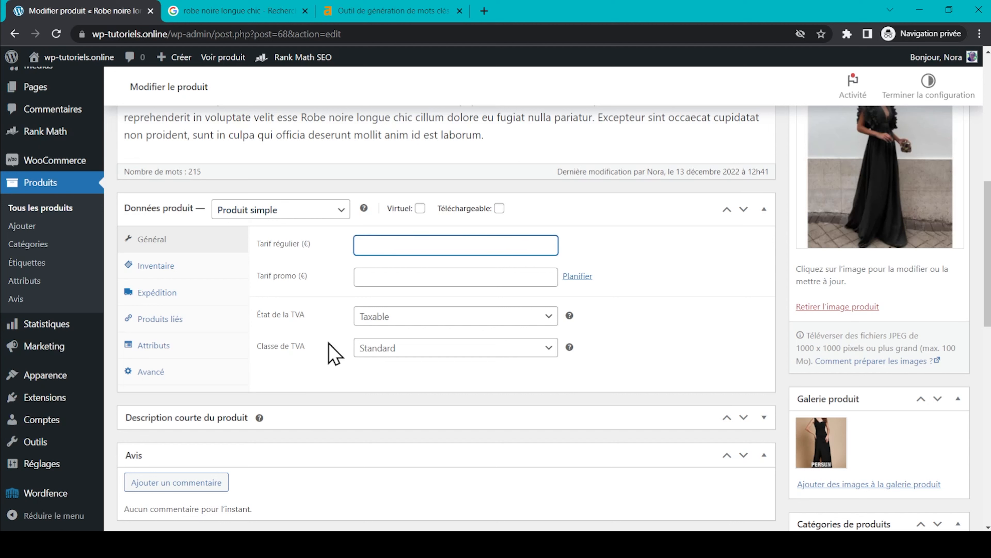
type("100")
Examine the product's inventory settings, including the GTIN and stock status fields.
left_click(183, 262)
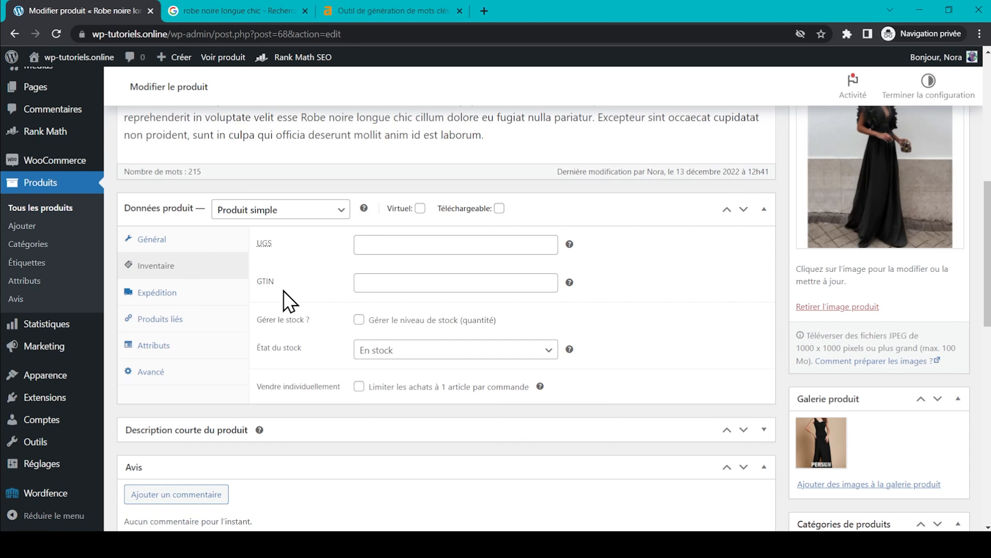
left_click(383, 283)
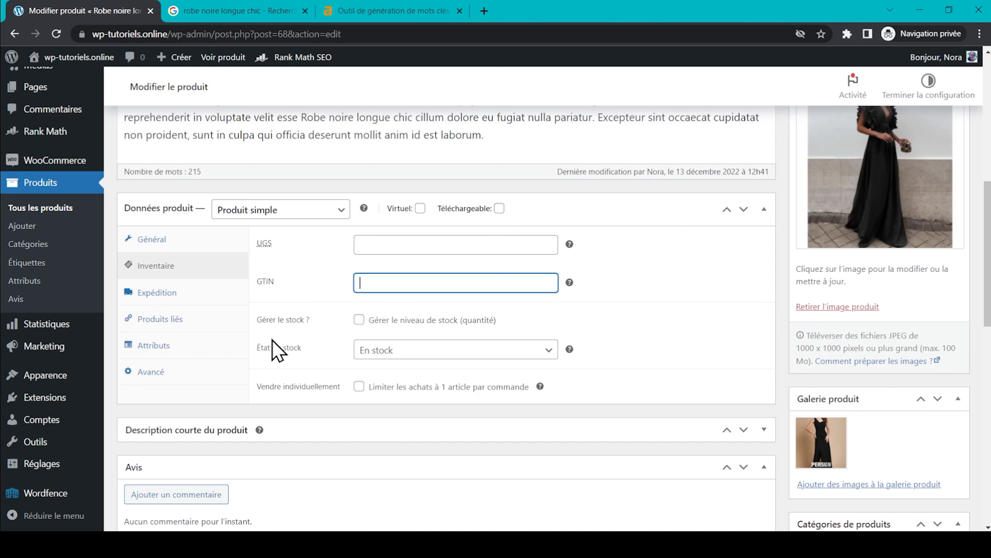
left_click(432, 361)
Assign the product the shipping class "Livraison gratuite à partir de 50€".
left_click(156, 292)
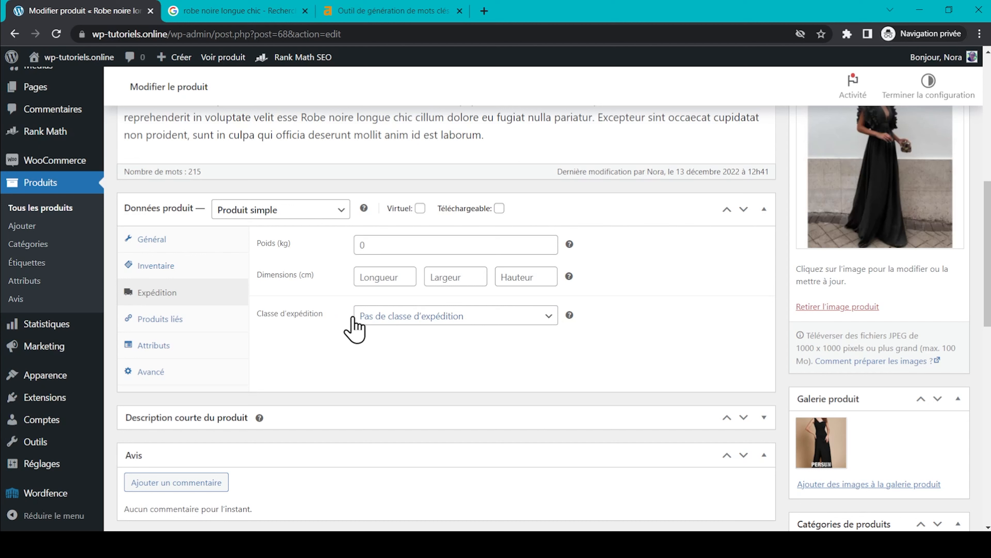
left_click(484, 318)
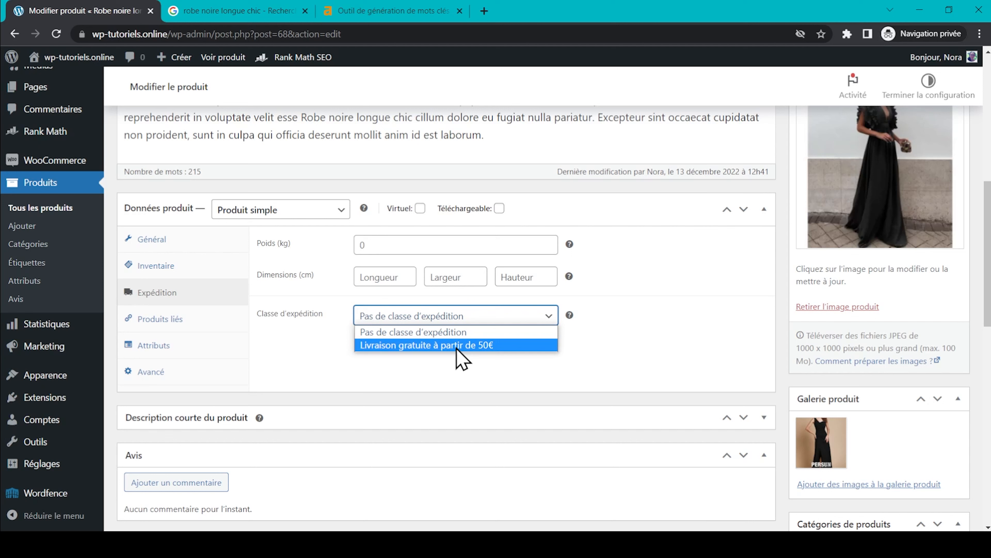
left_click(456, 346)
Examine the product's linked products, custom attribute options and advanced settings such as order note and reviews.
left_click(184, 320)
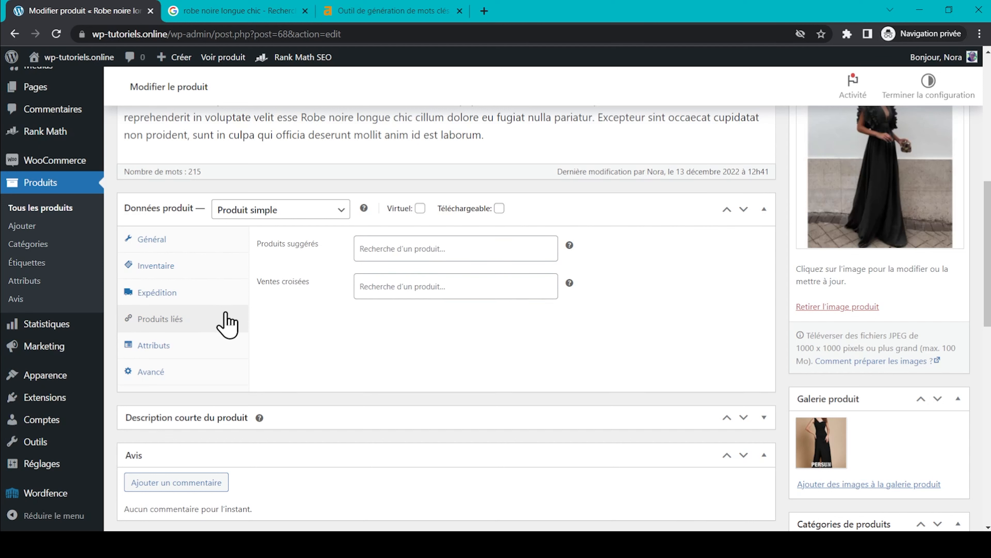
left_click(182, 345)
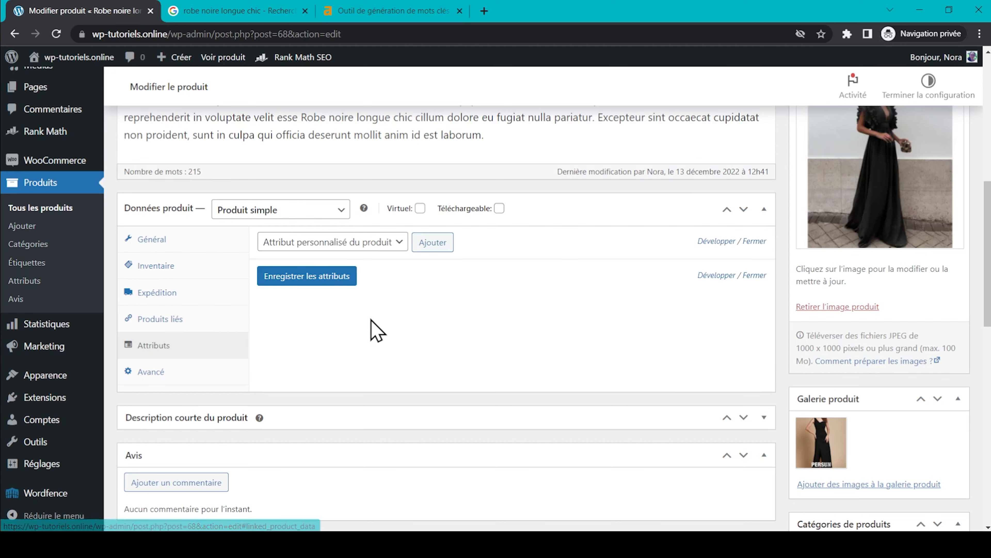
left_click(398, 243)
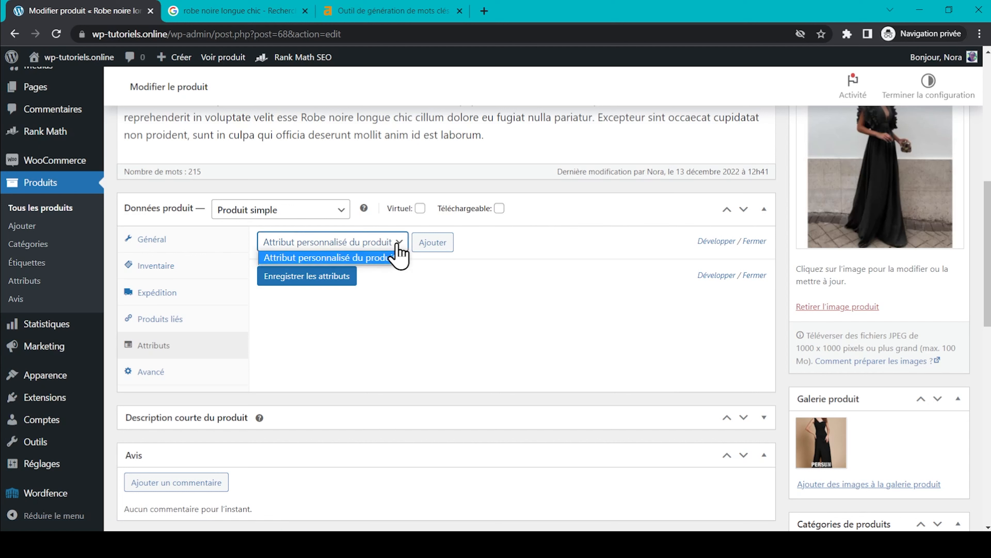
left_click(375, 316)
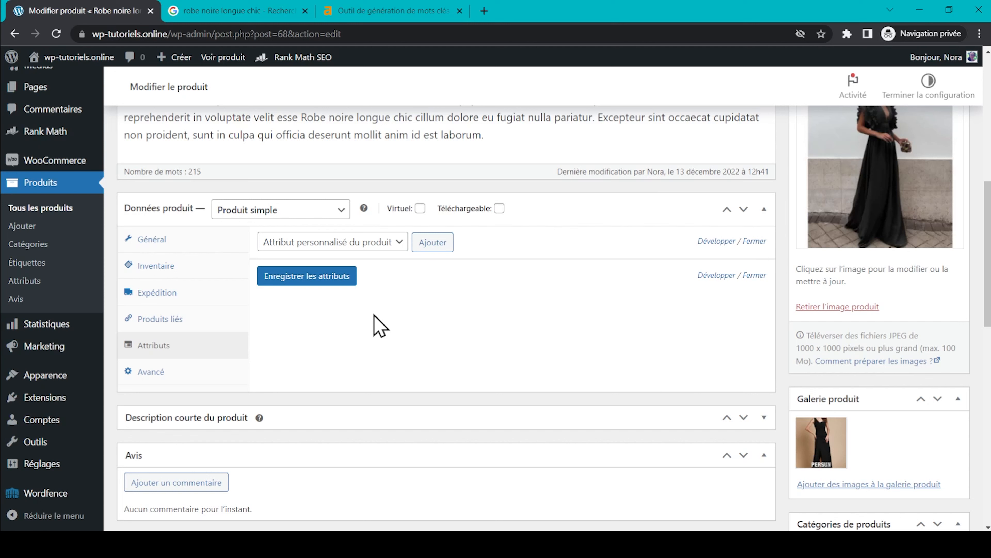
left_click(160, 375)
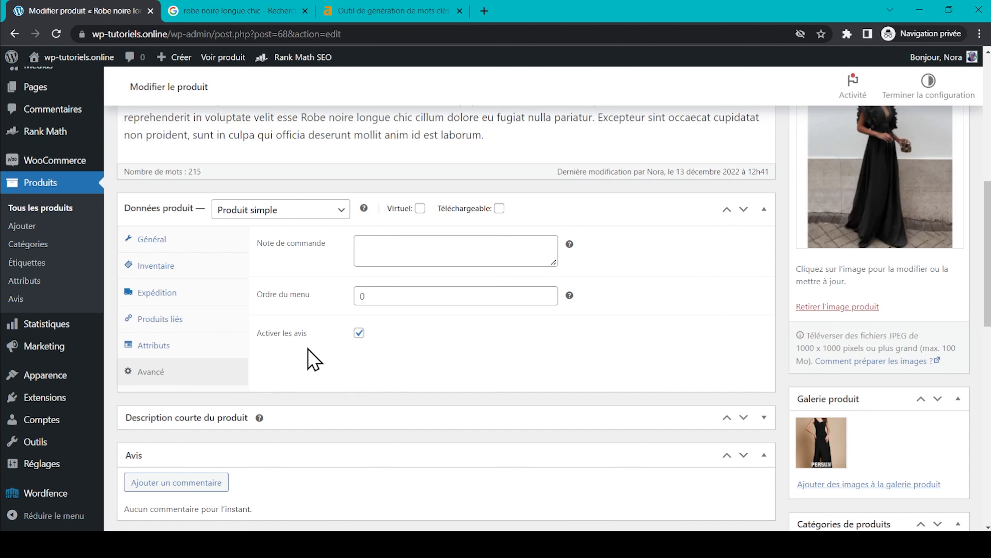
scroll(312, 359, "down", 5)
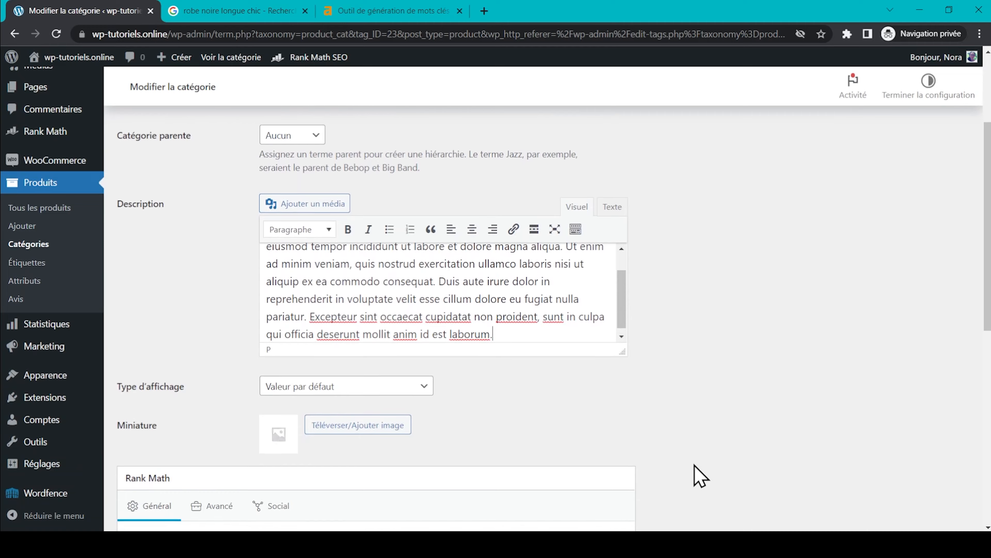
Add "robes" as the Rank Math focus keyword of the Robes product category.
scroll(694, 465, "down", 7)
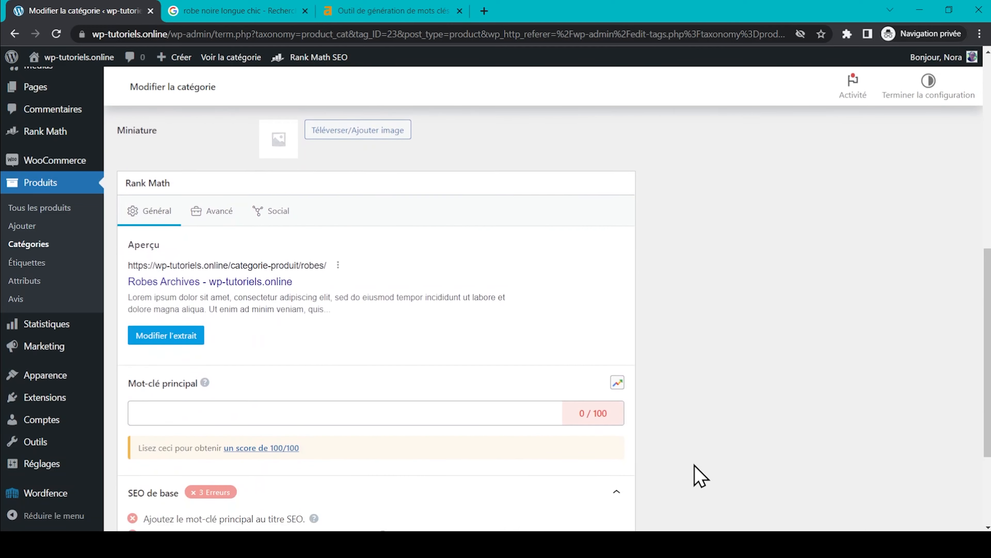
left_click(449, 318)
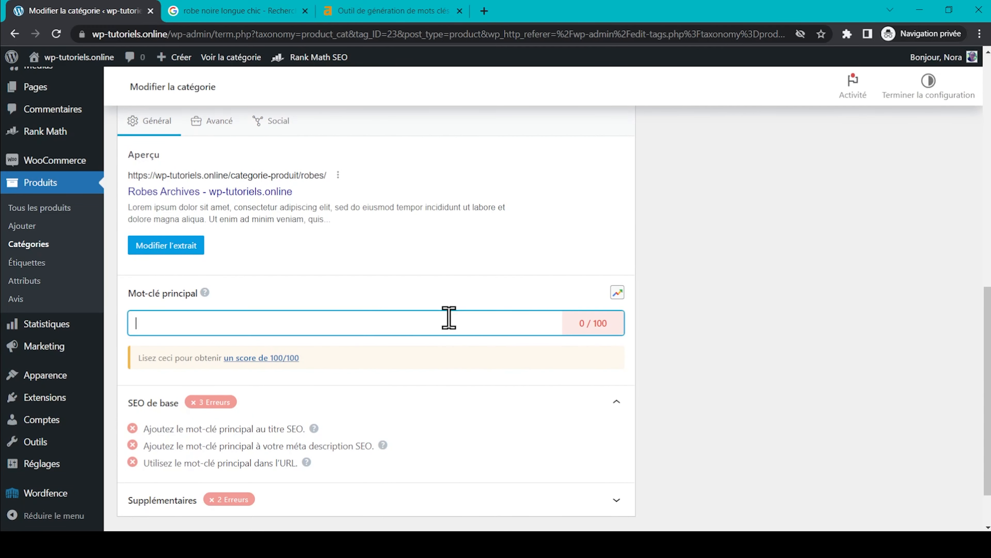
type("robes")
key("Return")
scroll(697, 424, "down", 3)
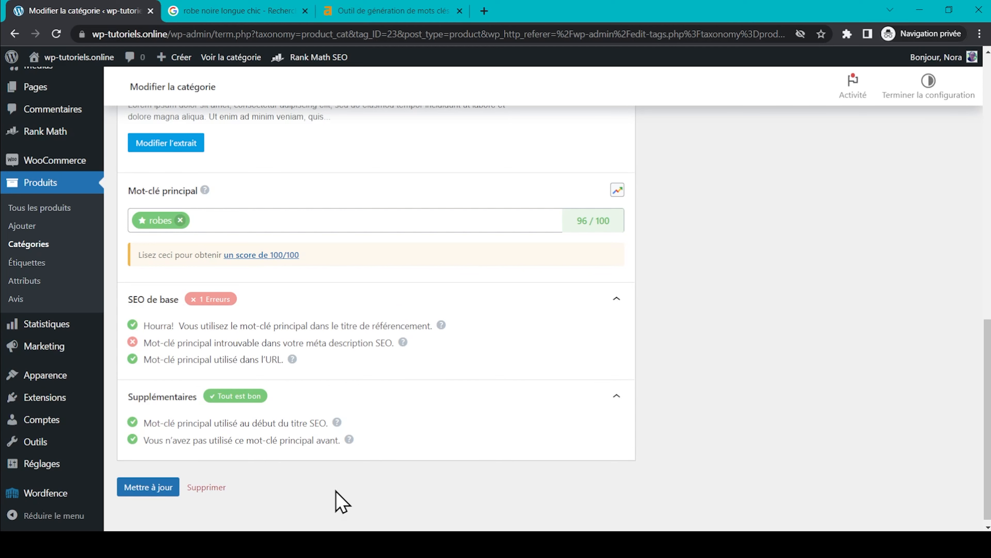
Shorten the category's SEO snippet description so it ends with "ut labore et dolore robes", and update the category.
scroll(342, 499, "up", 2)
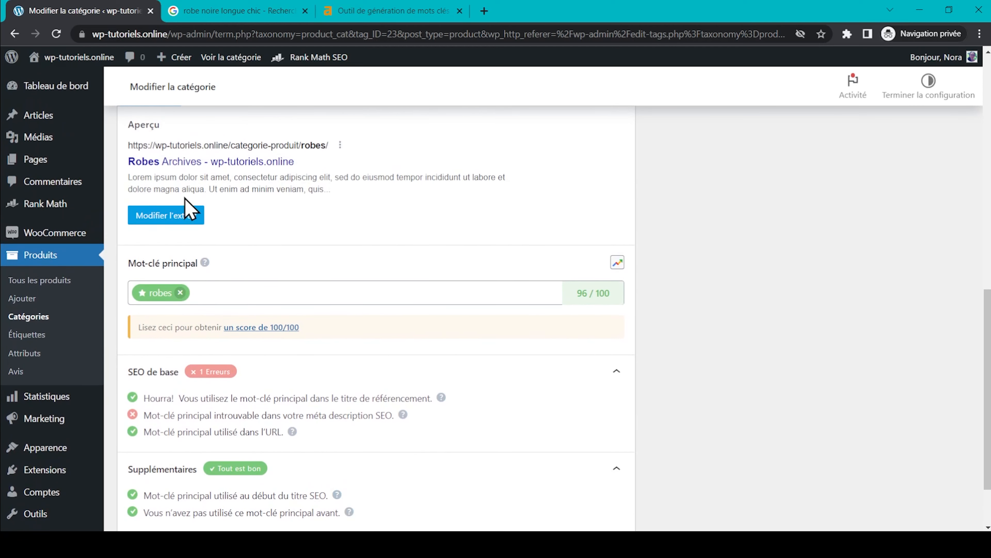
left_click(182, 217)
scroll(434, 412, "down", 2)
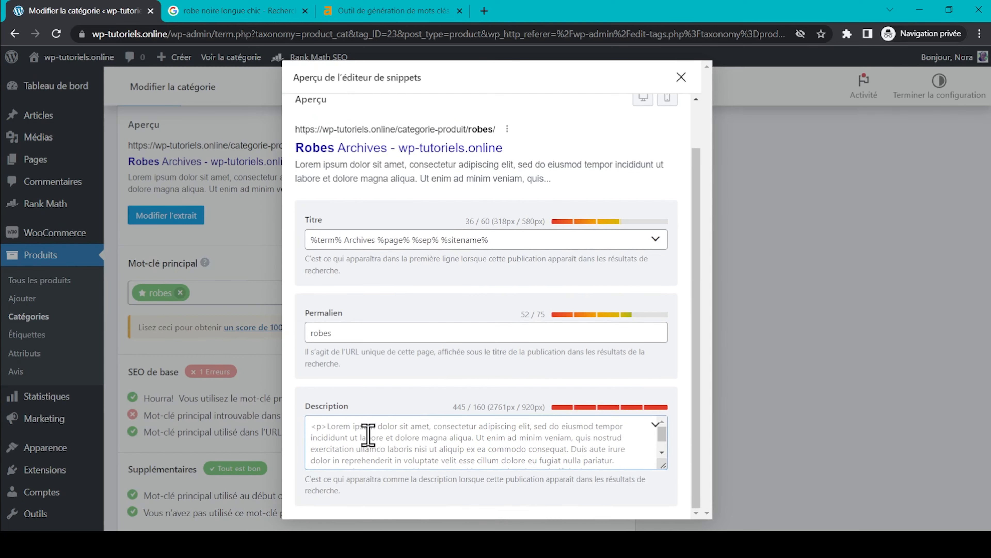
left_click(368, 433)
type("Lorem ipsum dolor sit amet, consectetur adipiscing elit, sed do eiusmod tempor incididunt ut labore et dolore magna aliqua. Ut enim ad minim veniam, quis nostrud exercitation ullamco laboris nisi ut aliquip ex ea commodo consequat. Duis aute irure dolor in reprehenderit in voluptate velit esse cillum dolore eu fugiat nulla pariatur. Excepteur sint occaecat cupidatat non proident, sunt in culpa qui officia deserunt mollit anim id est laborum.")
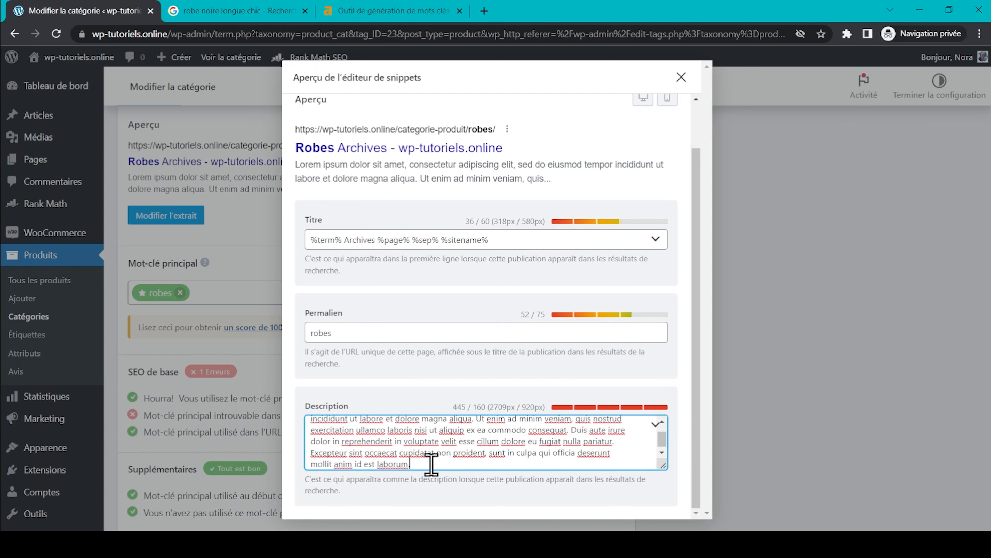
left_click_drag(431, 465, 277, 456)
key("BackSpace")
left_click_drag(422, 438, 584, 449)
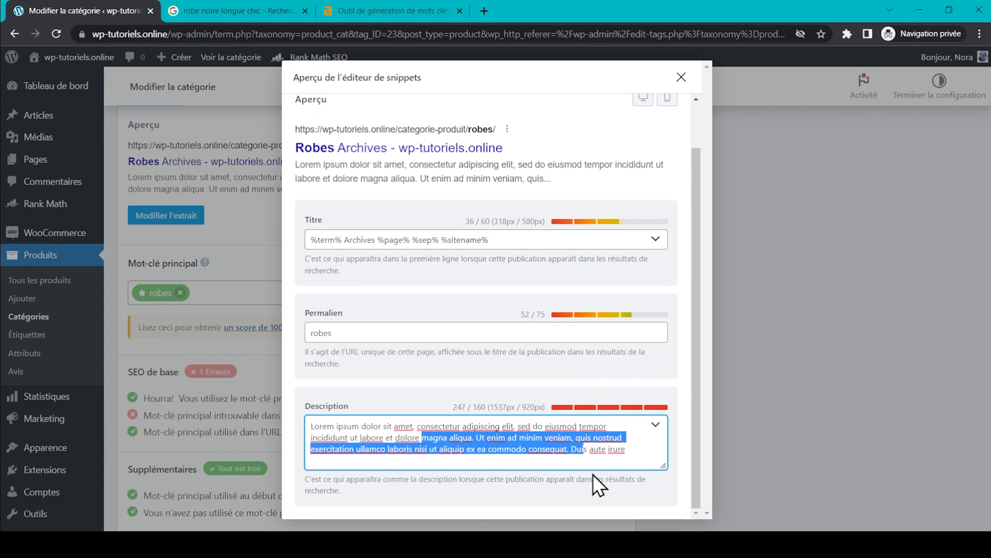
type("robes")
key("Escape")
scroll(675, 376, "down", 1)
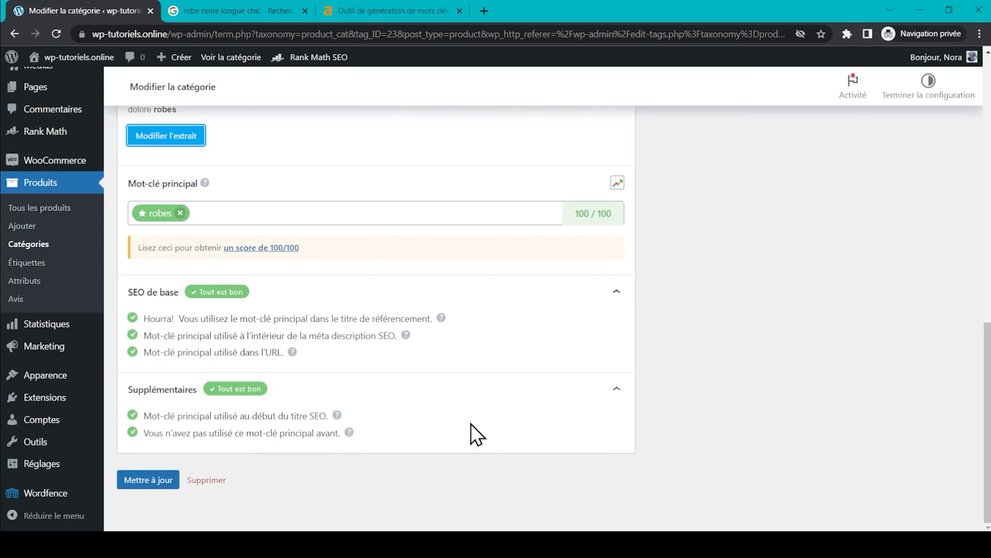
left_click(136, 481)
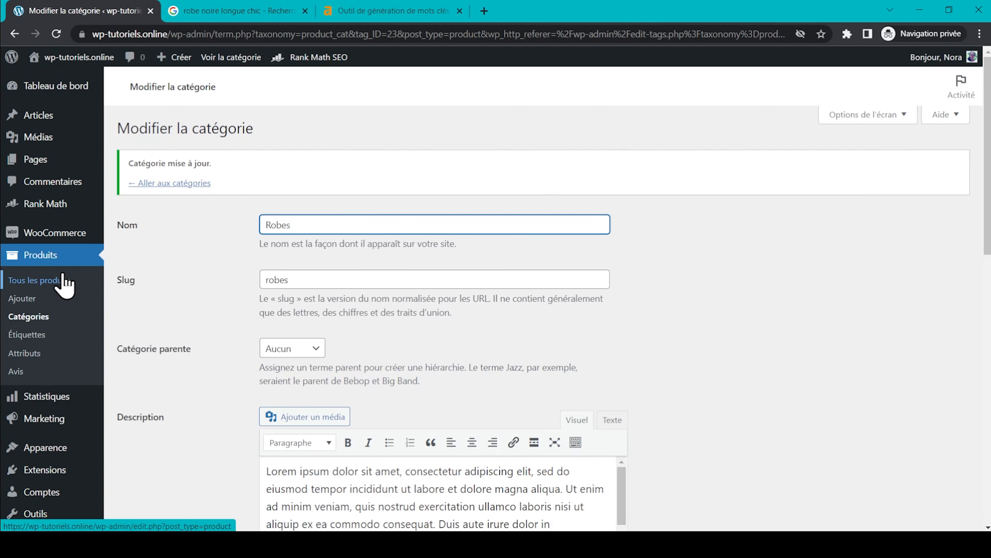
Assign the product "Robe noire longue chic" to the category Robes instead of Non classé, and update the product.
left_click(63, 280)
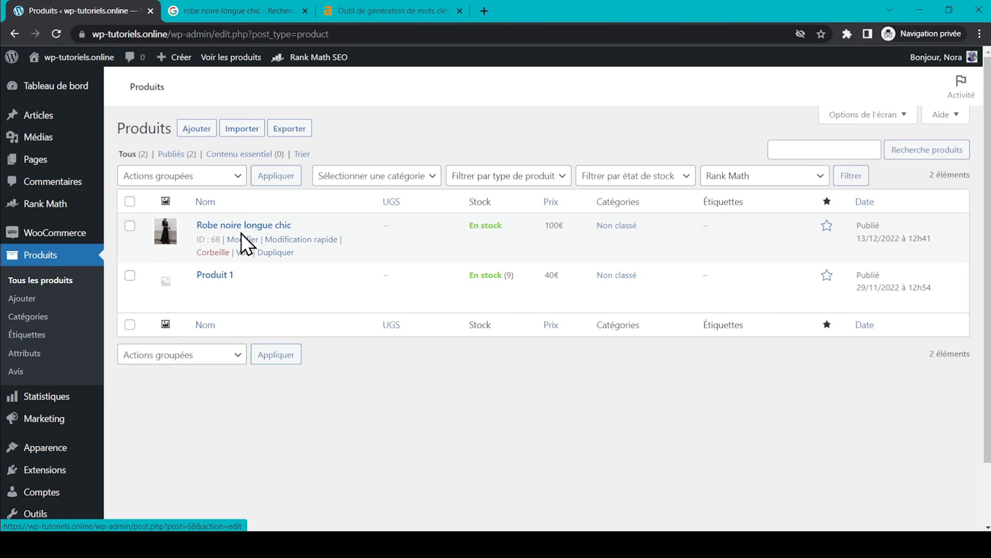
left_click(241, 226)
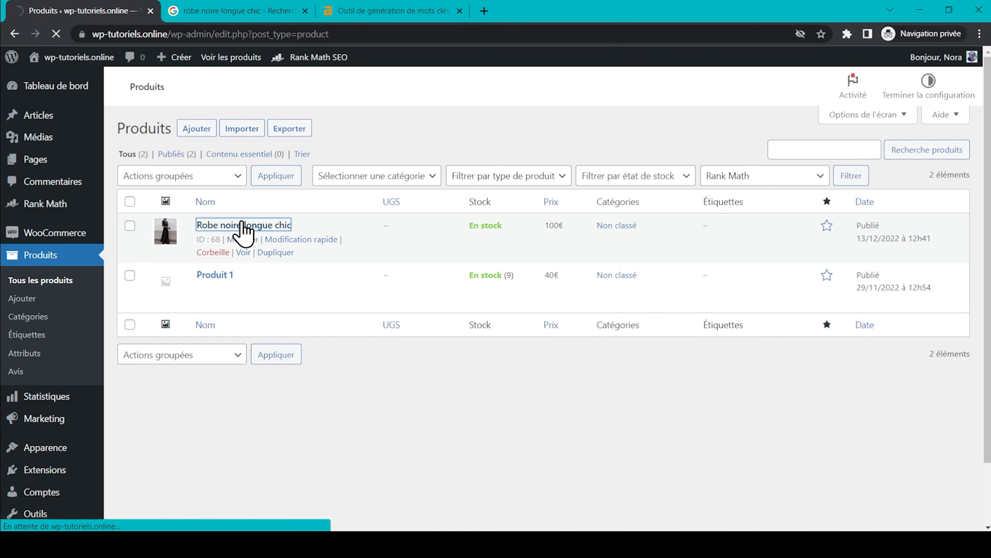
scroll(814, 287, "down", 15)
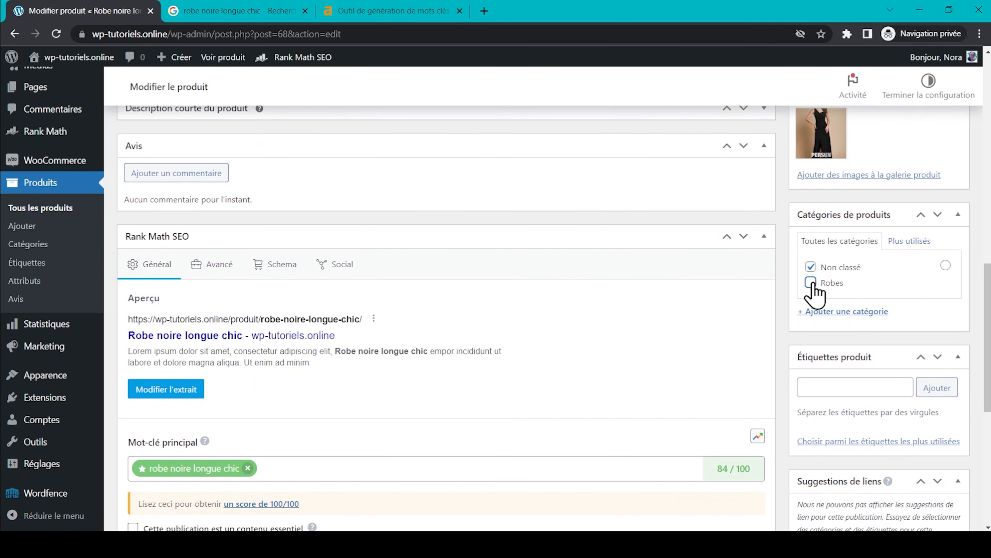
left_click(811, 289)
left_click(811, 267)
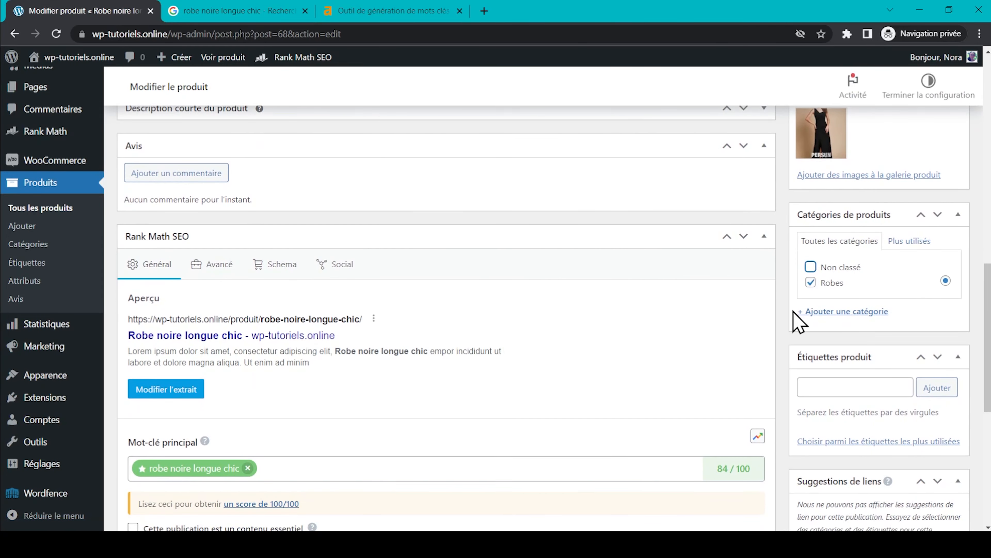
scroll(783, 347, "up", 15)
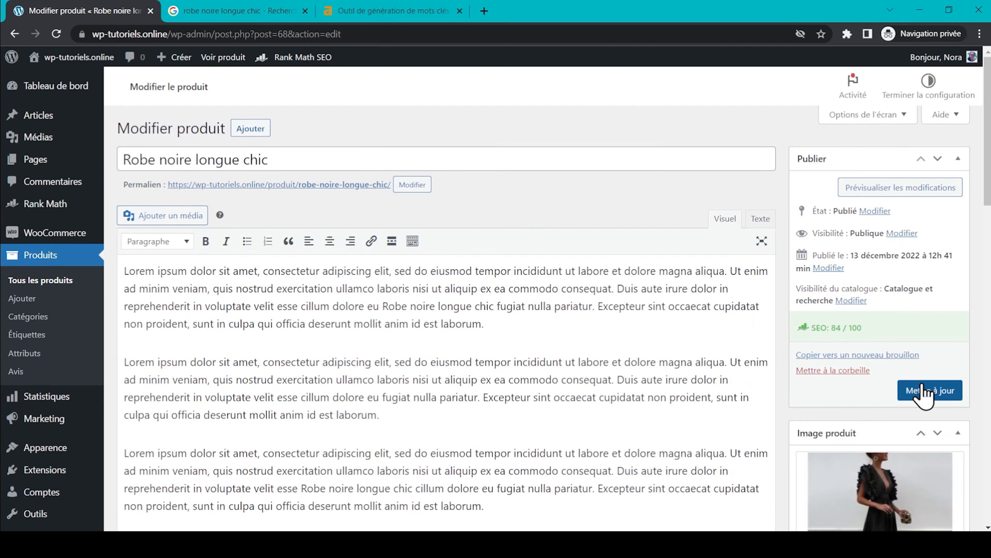
left_click(925, 390)
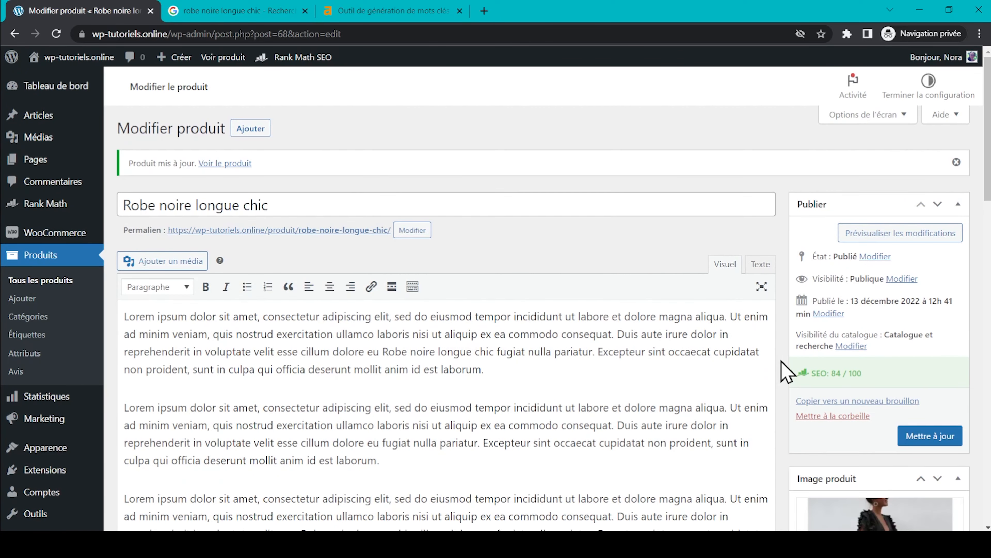